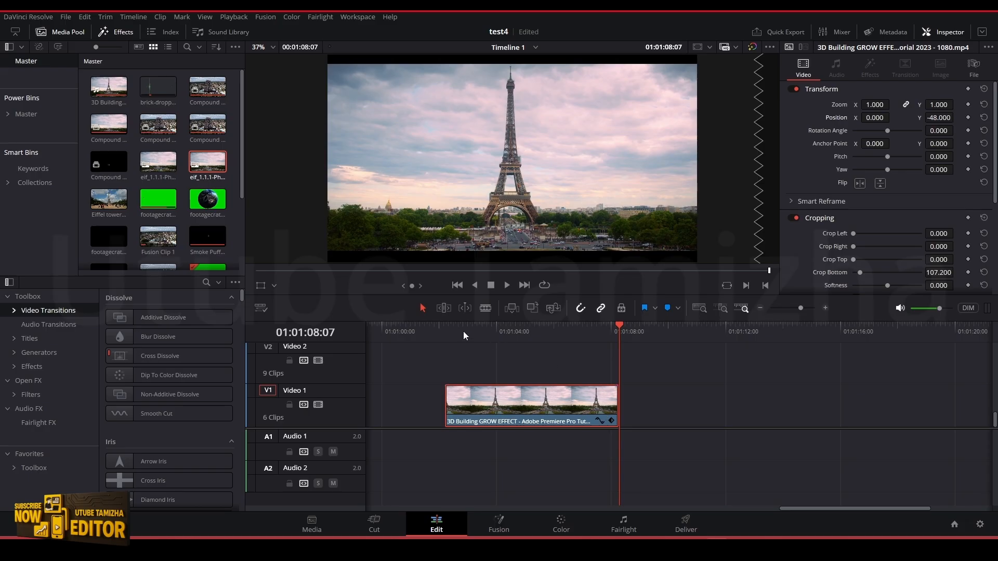
# Fit a rectangular power window over the full-width foreground strip at the tower's base in the Video 1 clip
pyautogui.moveTo(463, 332)
pyautogui.mouseDown()
pyautogui.moveTo(563, 346)
pyautogui.moveTo(457, 344)
pyautogui.moveTo(617, 352)
pyautogui.moveTo(452, 352)
pyautogui.mouseUp()
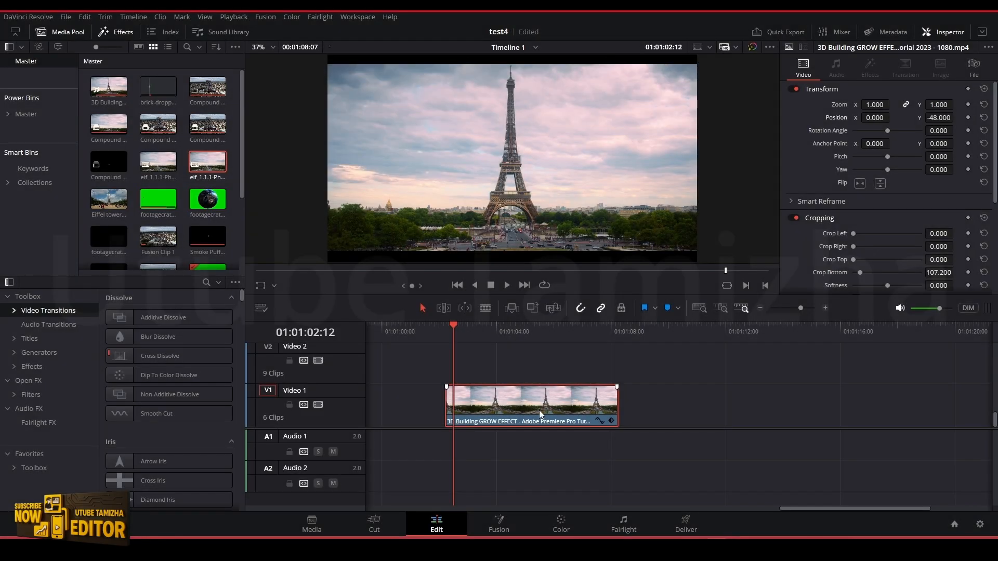
pyautogui.click(552, 527)
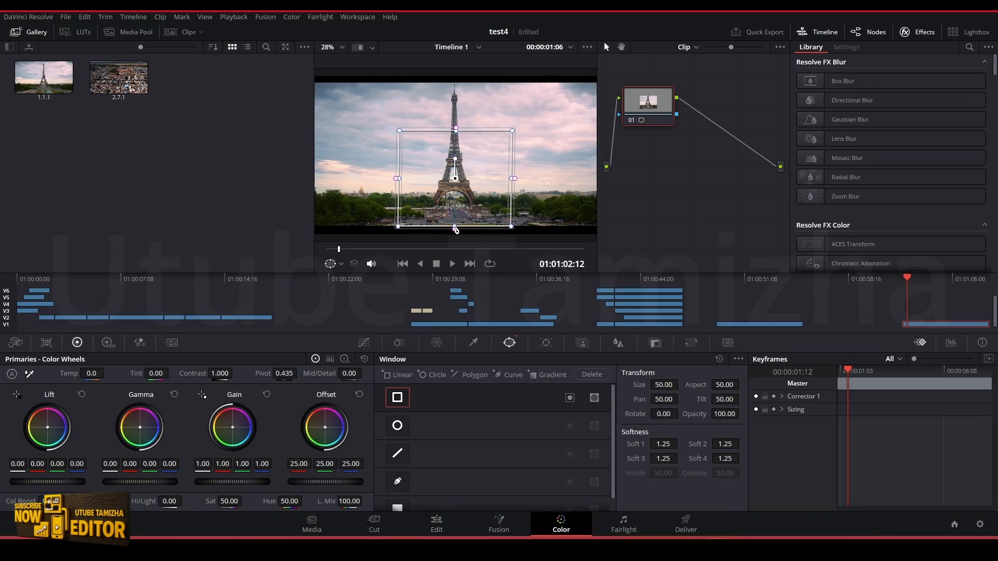
pyautogui.moveTo(456, 222); pyautogui.dragTo(456, 230)
pyautogui.moveTo(455, 131); pyautogui.dragTo(306, 217)
pyautogui.moveTo(514, 210); pyautogui.dragTo(601, 218)
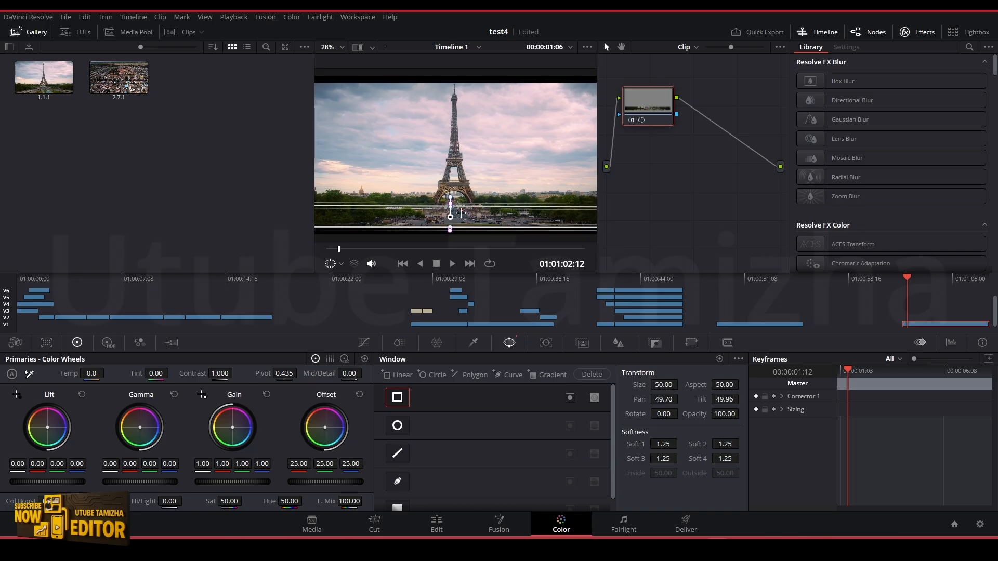
pyautogui.moveTo(451, 207); pyautogui.dragTo(451, 231)
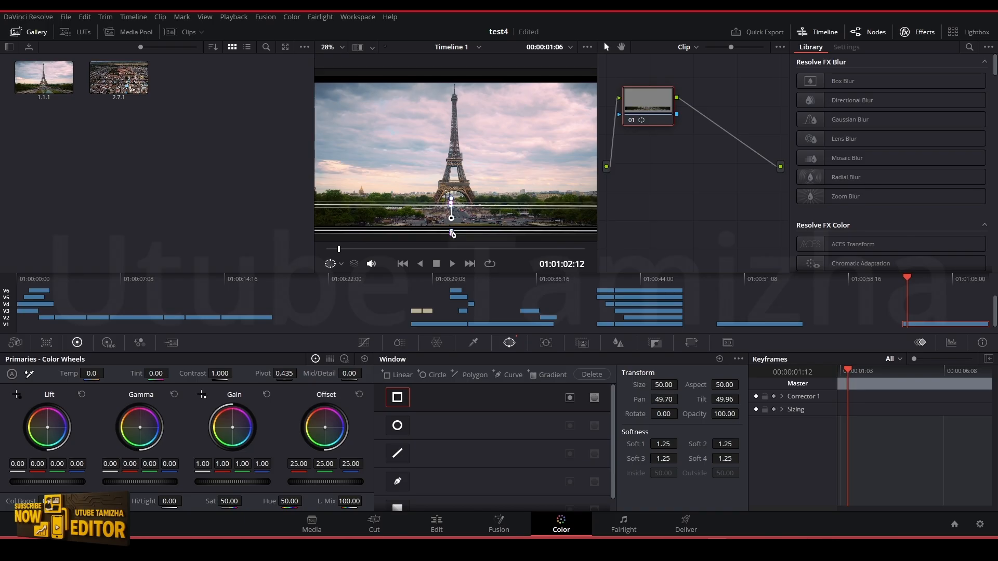
# Add an alpha output to the node graph, link node 01's mask output to it, and return to the Edit page
pyautogui.rightClick(676, 165)
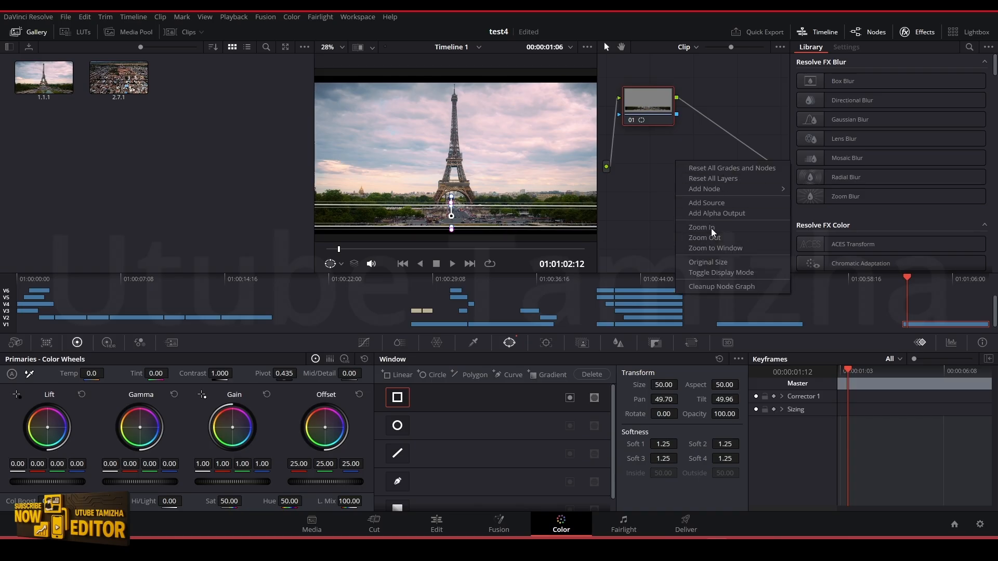
pyautogui.click(716, 214)
pyautogui.moveTo(676, 114); pyautogui.dragTo(781, 187)
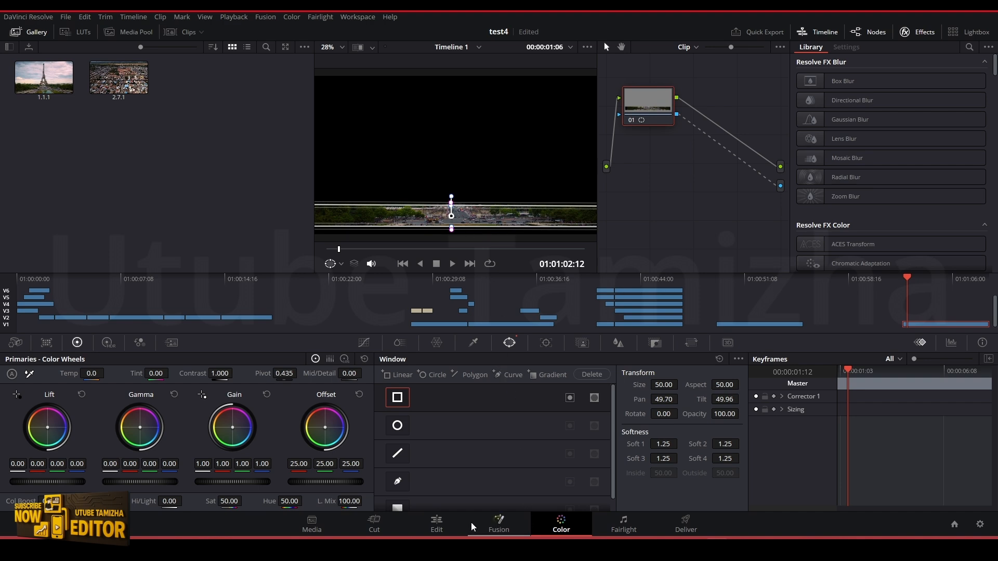
pyautogui.click(439, 523)
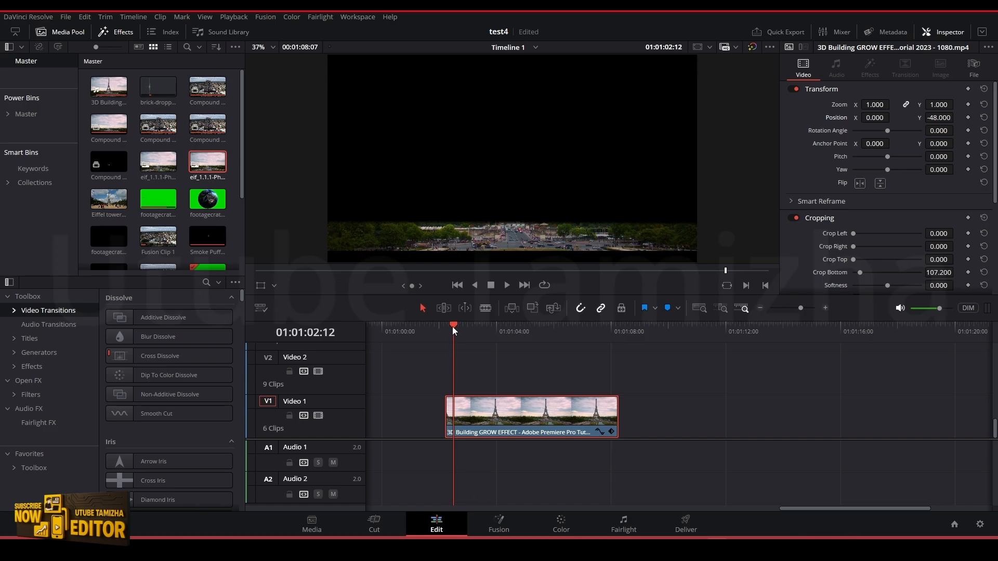
# Place the masked foreground clip on Video 2 with eif_1.1.1-Photoroom.png beneath it on Video 1
pyautogui.moveTo(450, 329); pyautogui.dragTo(554, 359)
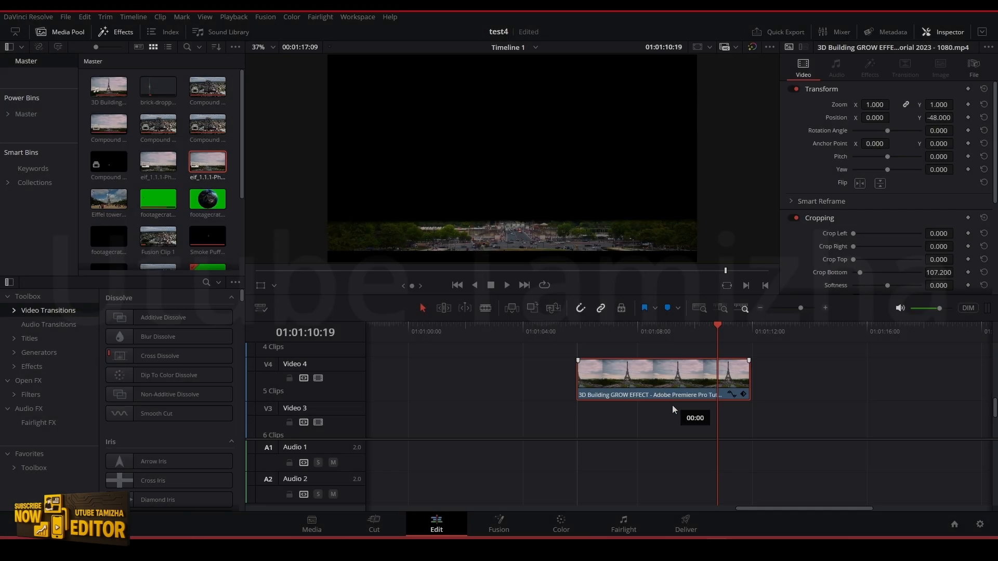
pyautogui.moveTo(672, 404)
pyautogui.mouseDown()
pyautogui.moveTo(671, 442)
pyautogui.moveTo(676, 397)
pyautogui.mouseUp()
pyautogui.scroll(-2, 676, 399)
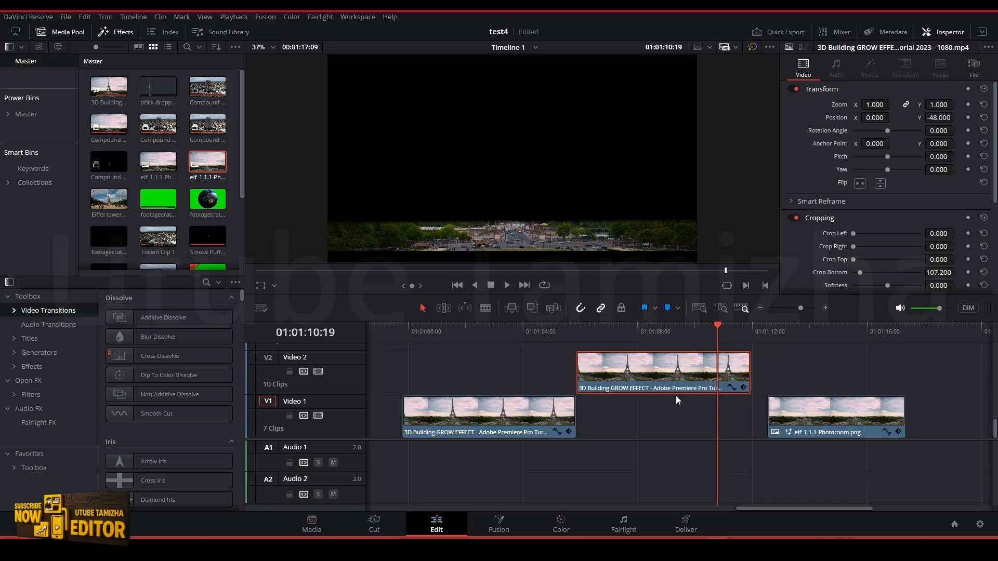
pyautogui.moveTo(511, 340); pyautogui.dragTo(542, 370)
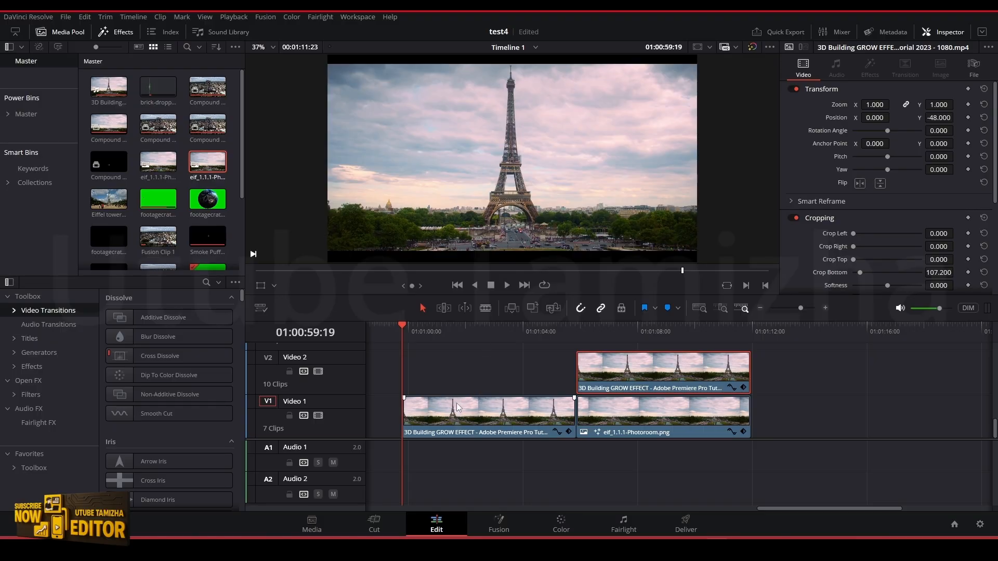
# Grab a still of the unmasked tower clip's first frame and export that still from the gallery
pyautogui.click(445, 333)
pyautogui.moveTo(441, 332); pyautogui.dragTo(403, 326)
pyautogui.click(554, 523)
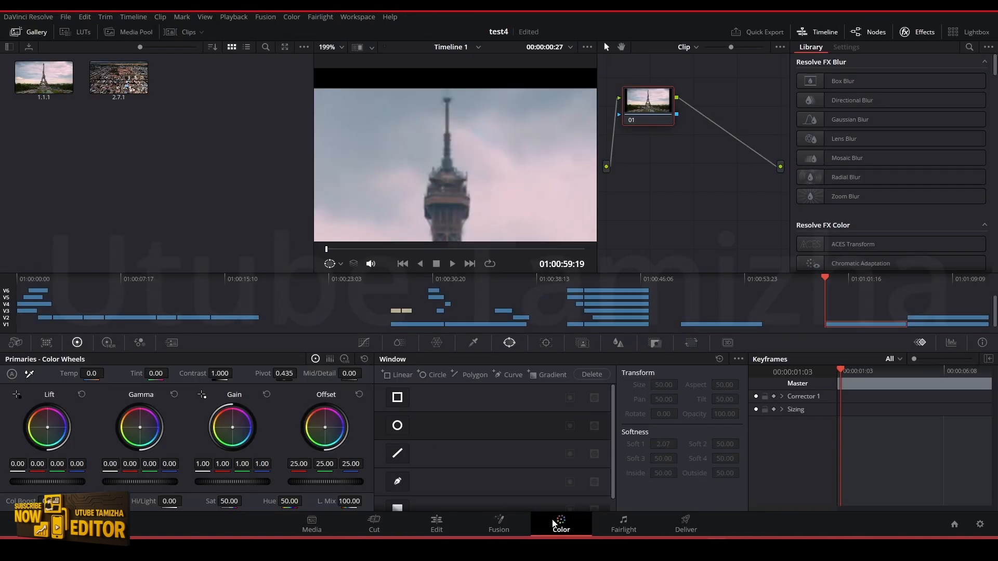
pyautogui.rightClick(411, 151)
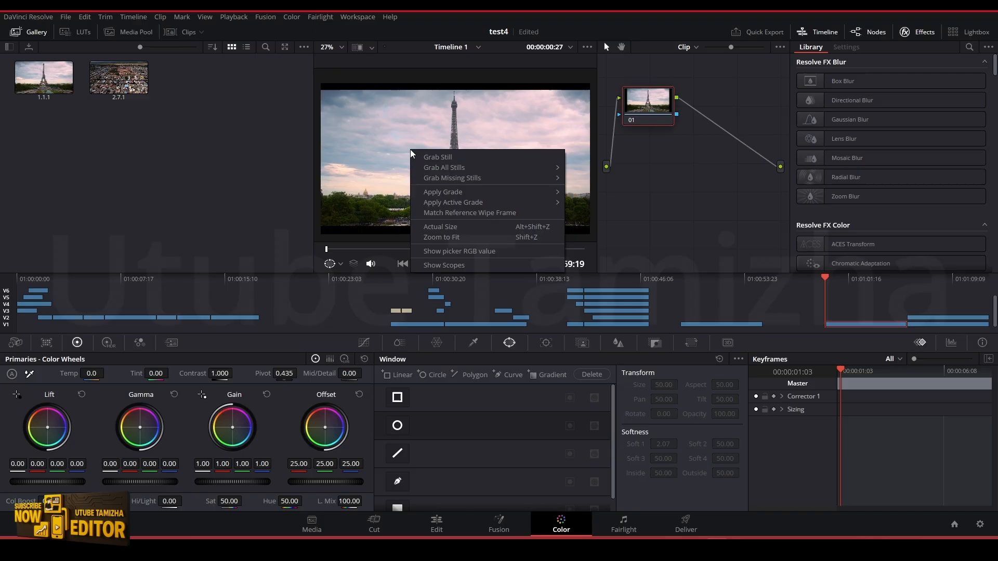
pyautogui.click(445, 157)
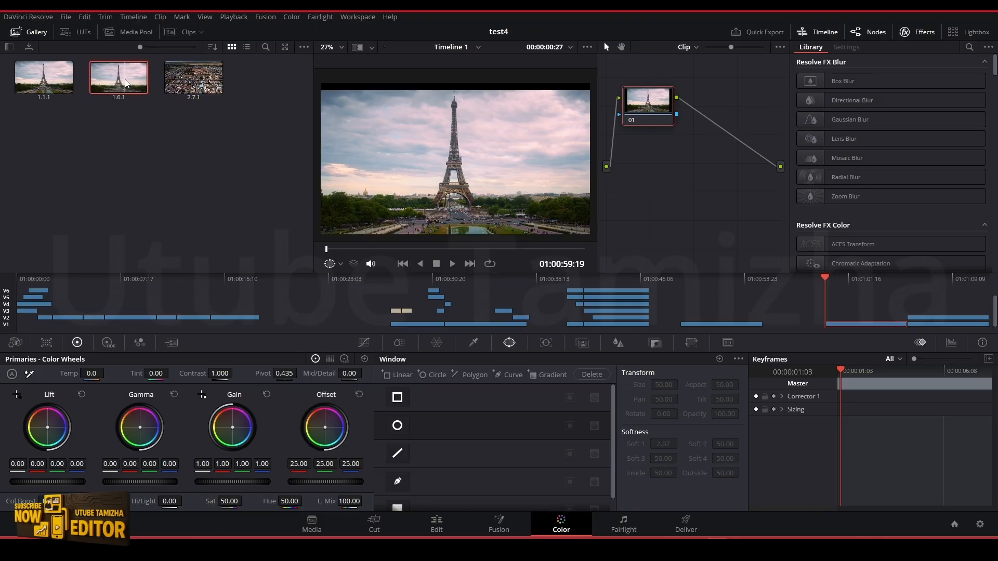
pyautogui.rightClick(125, 82)
pyautogui.click(147, 210)
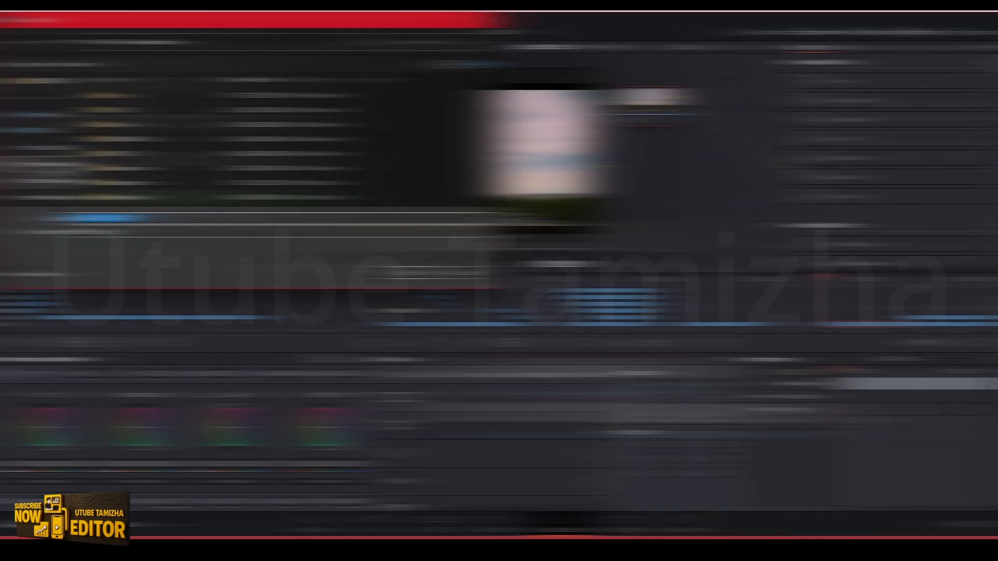
# Scrub the timeline to review the tower-free background, the masked foreground clip and their overlap
pyautogui.moveTo(825, 340); pyautogui.dragTo(865, 352)
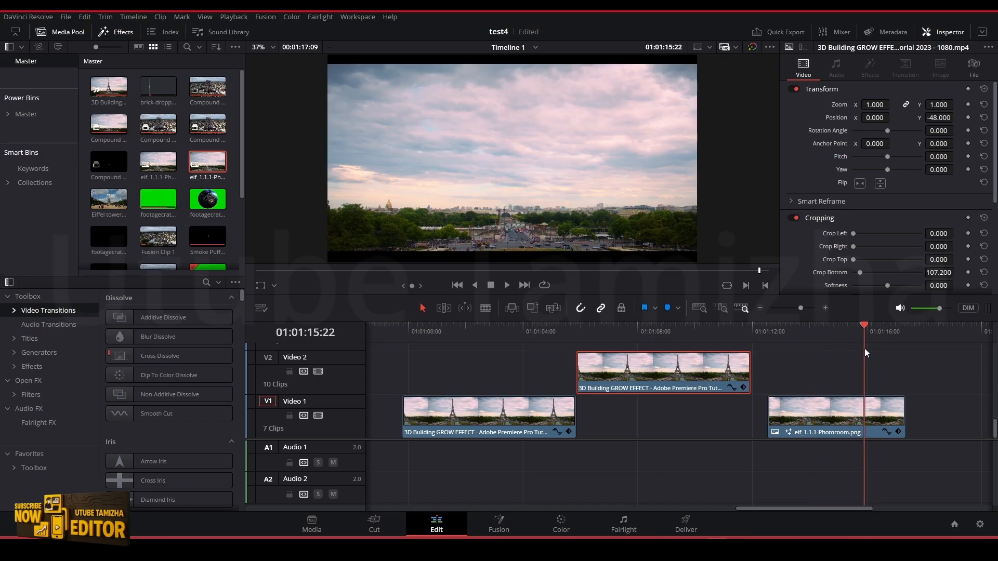
pyautogui.moveTo(865, 349); pyautogui.dragTo(821, 350)
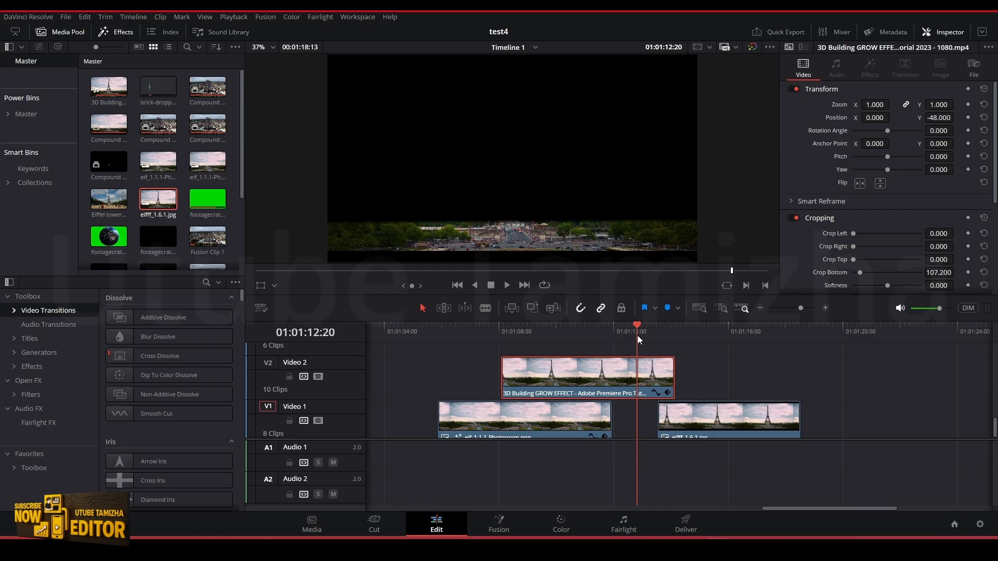
pyautogui.moveTo(637, 335); pyautogui.dragTo(463, 349)
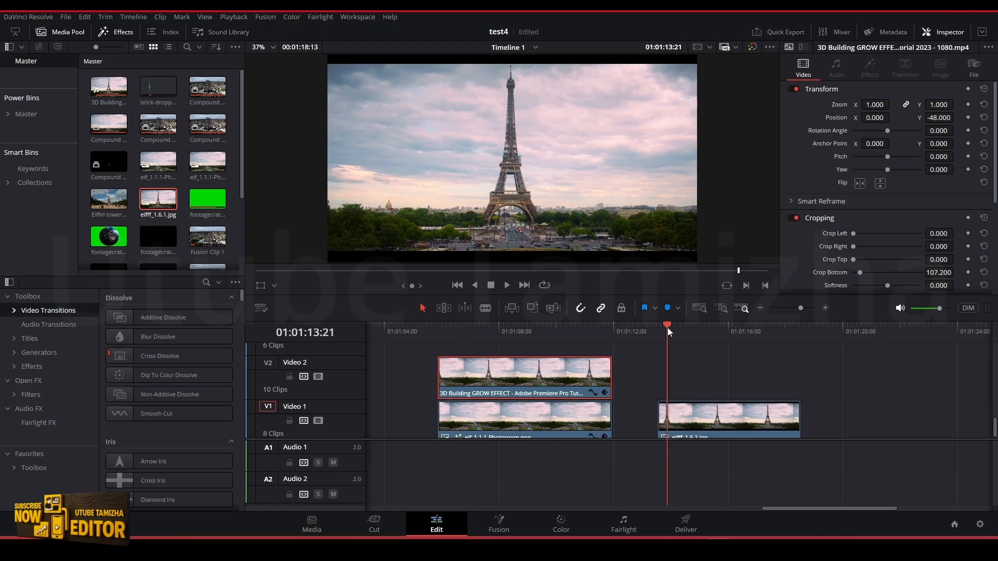
pyautogui.moveTo(667, 328)
pyautogui.mouseDown()
pyautogui.moveTo(695, 338)
pyautogui.moveTo(659, 341)
pyautogui.mouseUp()
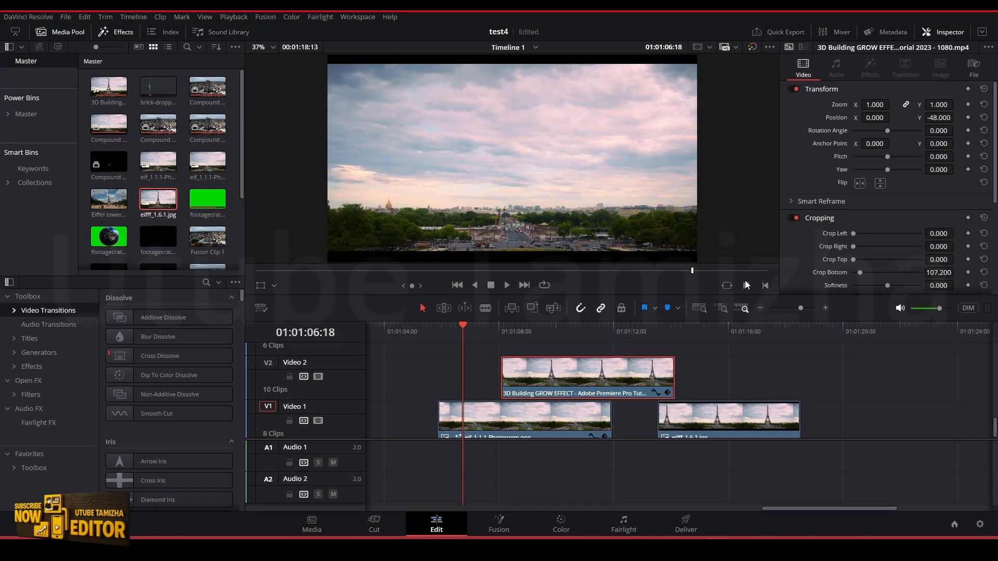
pyautogui.click(449, 326)
pyautogui.moveTo(635, 328); pyautogui.dragTo(626, 332)
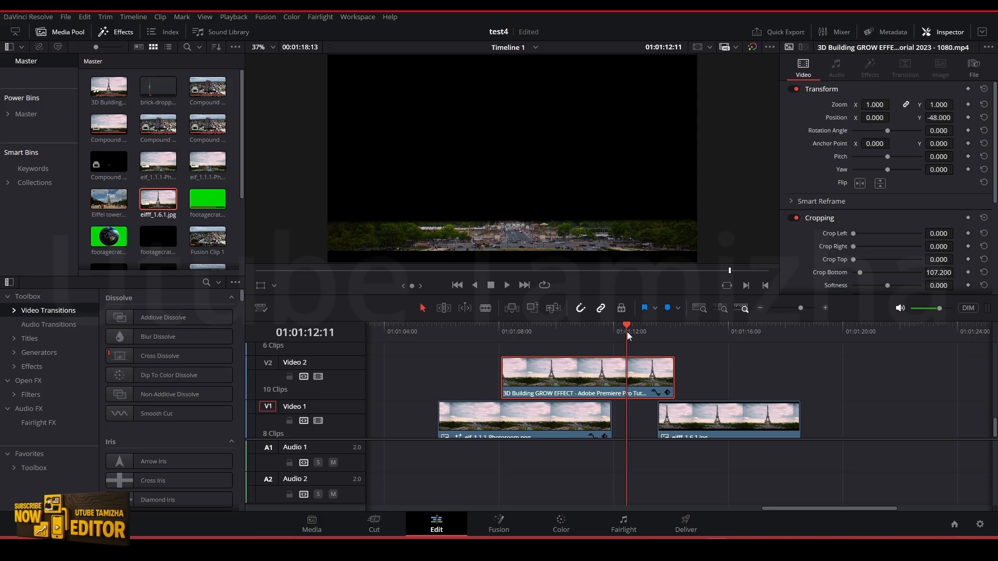
pyautogui.click(519, 331)
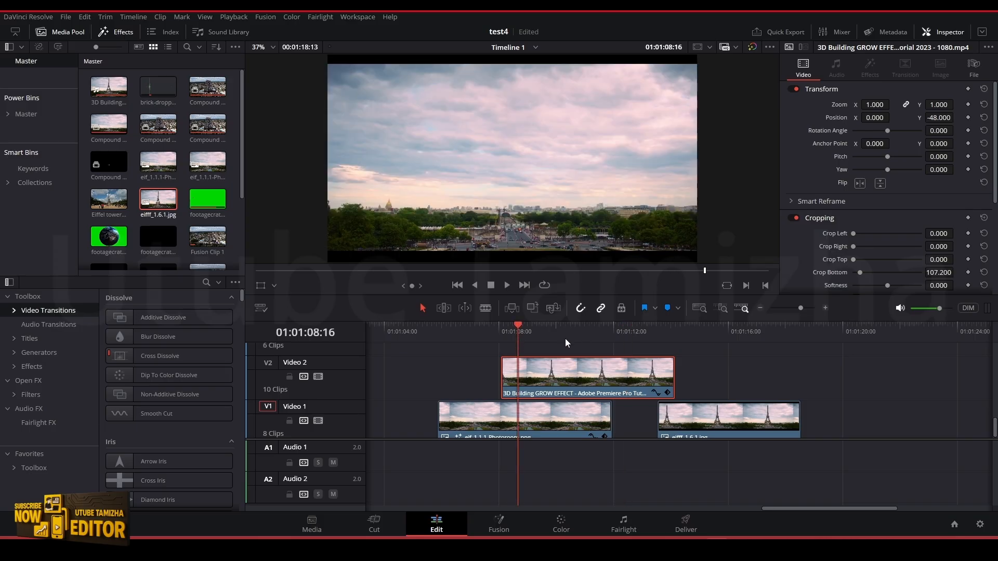
# Align the masked foreground clip on Video 2 with the start of the Photoroom background clip
pyautogui.moveTo(583, 386); pyautogui.dragTo(555, 384)
pyautogui.moveTo(460, 332); pyautogui.dragTo(464, 338)
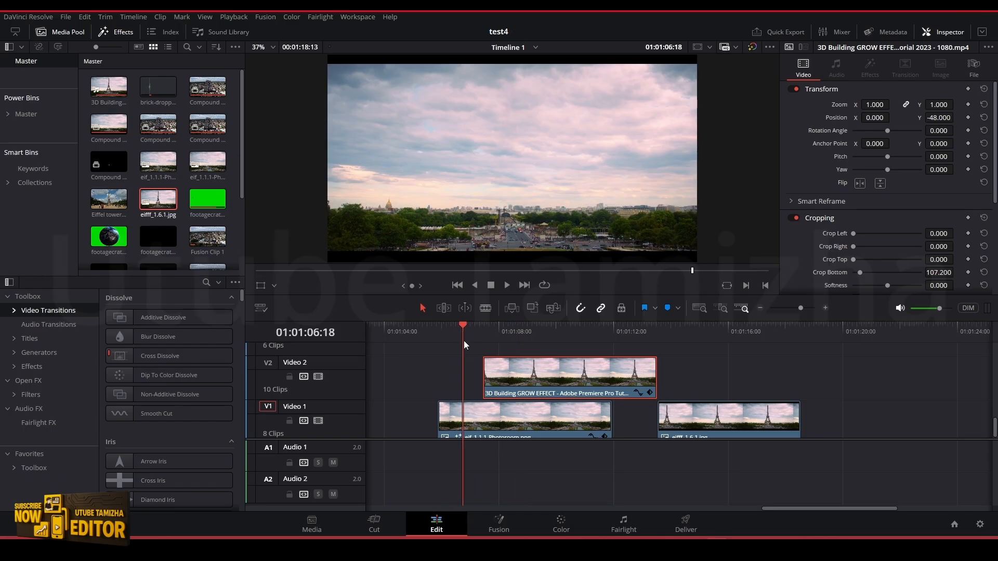
pyautogui.click(488, 419)
pyautogui.moveTo(528, 387); pyautogui.dragTo(515, 380)
pyautogui.moveTo(514, 381); pyautogui.dragTo(484, 380)
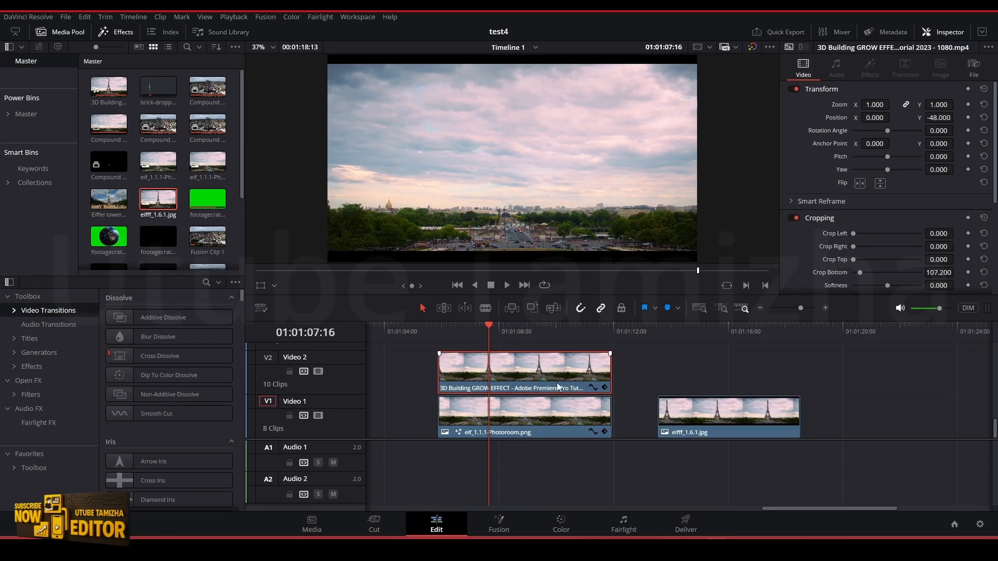
# Move the masked foreground clip up to Video 6, directly above the Photoroom background, and save the project
pyautogui.moveTo(557, 388); pyautogui.dragTo(603, 191)
pyautogui.scroll(-2, 568, 408)
pyautogui.scroll(-2, 568, 407)
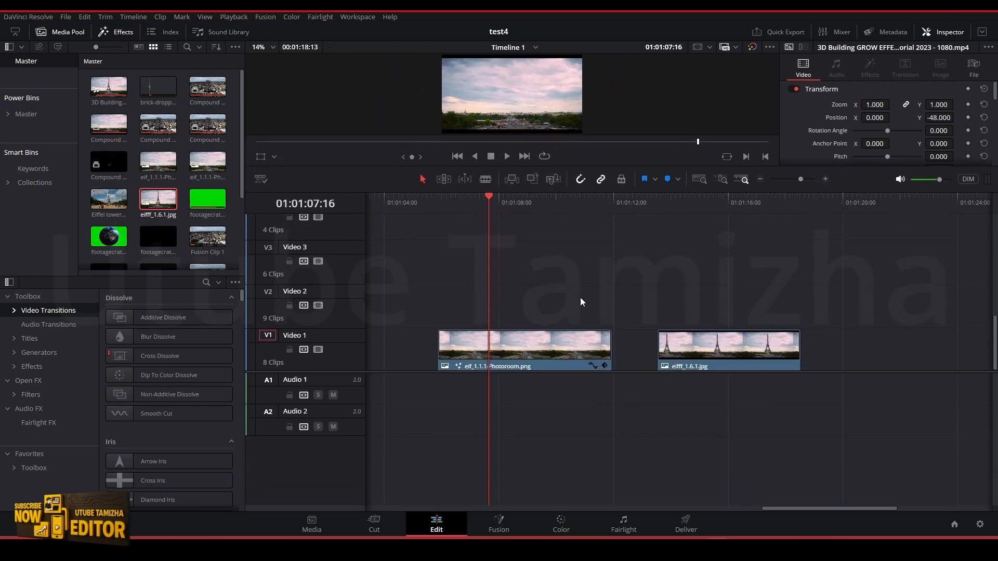
pyautogui.moveTo(551, 373); pyautogui.dragTo(559, 480)
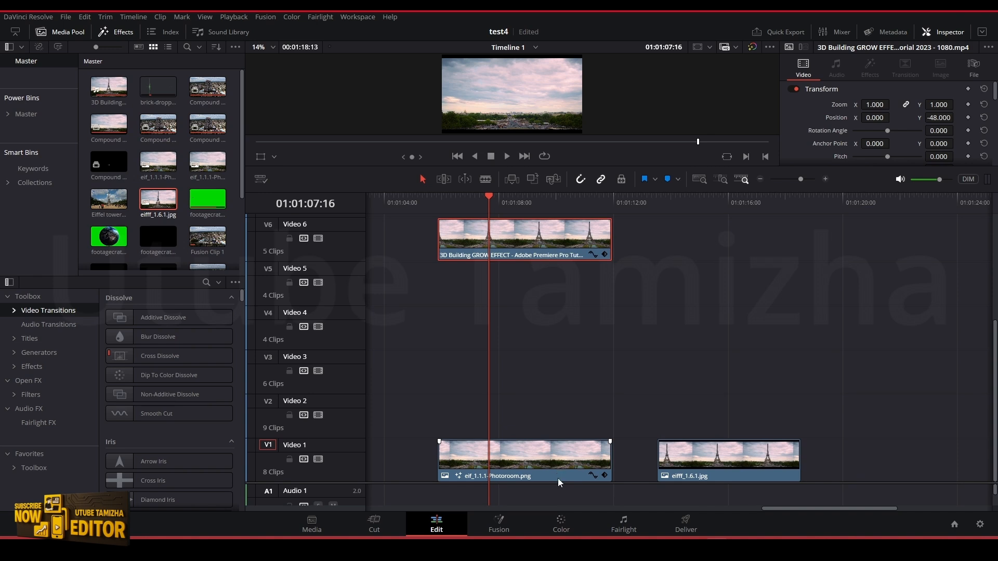
pyautogui.moveTo(518, 250)
pyautogui.mouseDown()
pyautogui.moveTo(533, 250)
pyautogui.moveTo(520, 247)
pyautogui.moveTo(517, 416)
pyautogui.moveTo(520, 211)
pyautogui.moveTo(520, 245)
pyautogui.mouseUp()
pyautogui.scroll(-1, 657, 335)
pyautogui.hotkey('ctrl', 's')
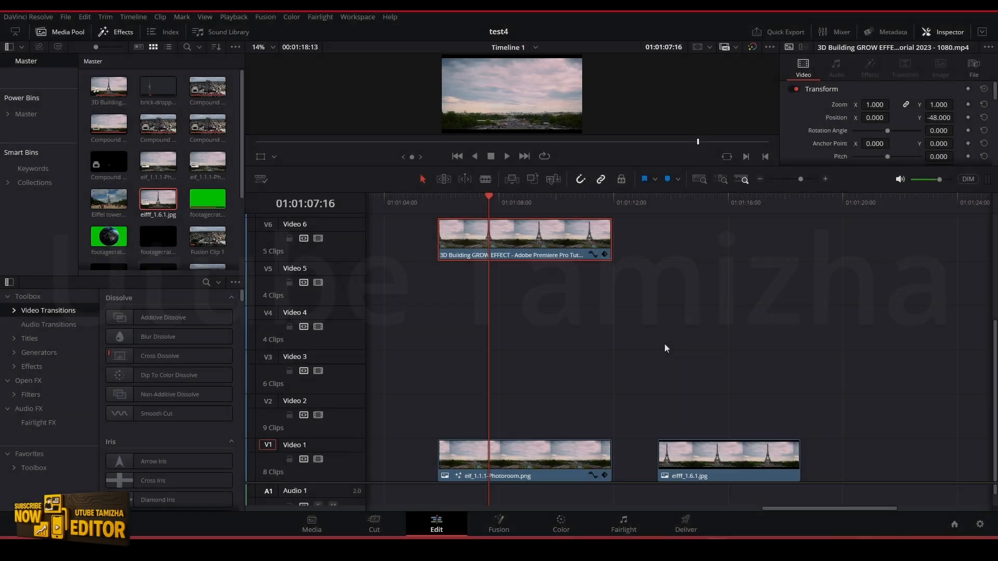
# Move the eifff_1.6.1.jpg still to Video 5 and trim its length to match the masked clip on Video 6
pyautogui.moveTo(681, 451); pyautogui.dragTo(676, 333)
pyautogui.moveTo(669, 200); pyautogui.dragTo(699, 244)
pyautogui.moveTo(731, 328); pyautogui.dragTo(513, 285)
pyautogui.moveTo(577, 282); pyautogui.dragTo(610, 282)
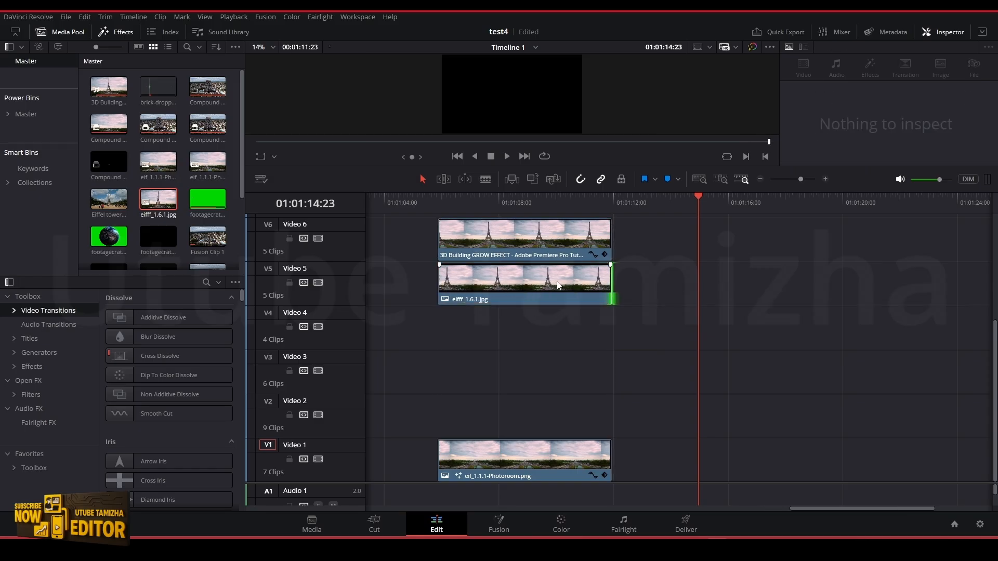
# Duplicate the eifff_1.6.1.jpg still onto Video 4, Video 3 and Video 2, aligned with the Video 5 copy
pyautogui.click(529, 284)
pyautogui.click(524, 308)
pyautogui.moveTo(518, 289); pyautogui.dragTo(523, 411)
# Shift the Video 5 still 02:08 later on the timeline and open its uncovered part on the Color page
pyautogui.moveTo(591, 286); pyautogui.dragTo(655, 289)
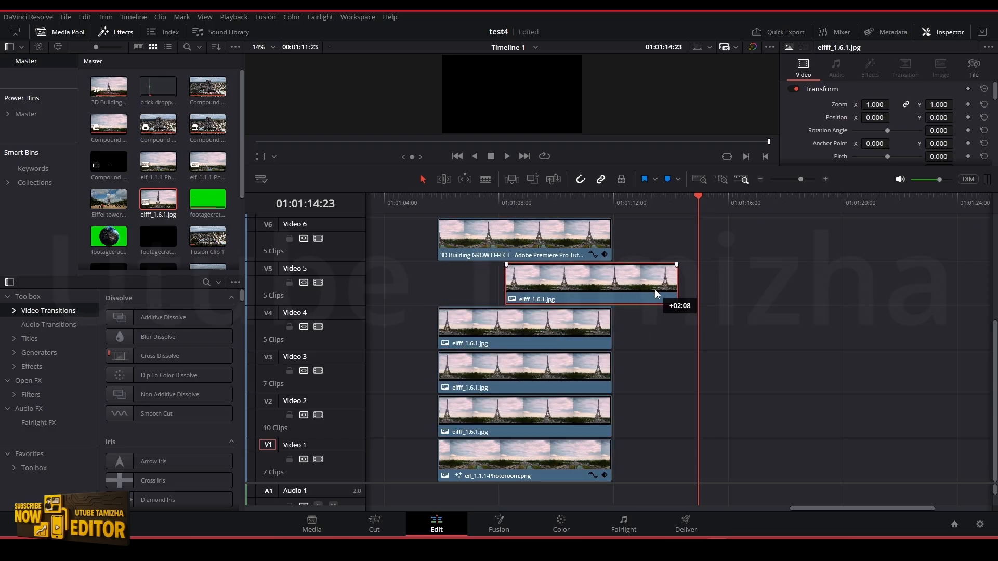
pyautogui.click(656, 210)
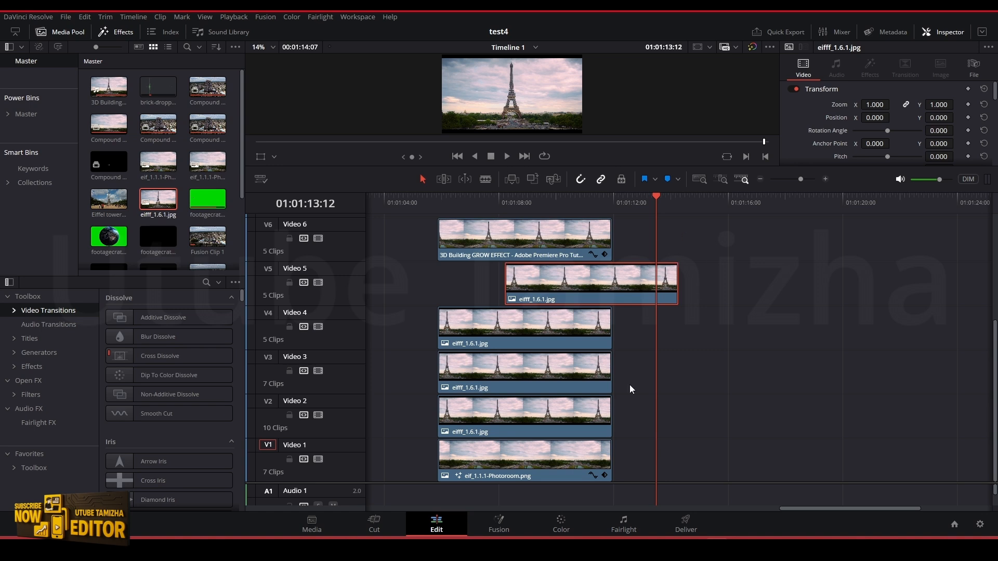
pyautogui.click(561, 523)
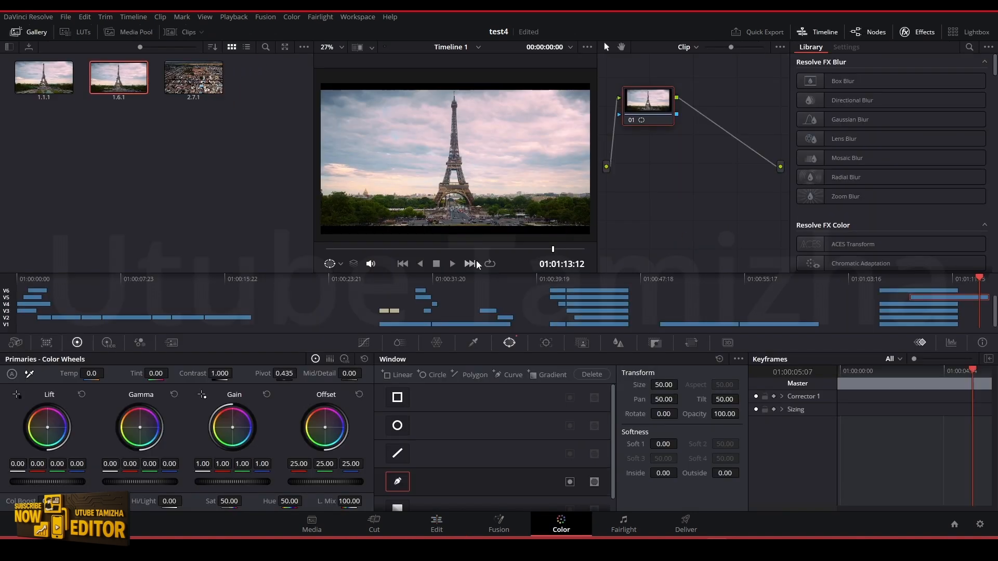
pyautogui.scroll(4, 486, 212)
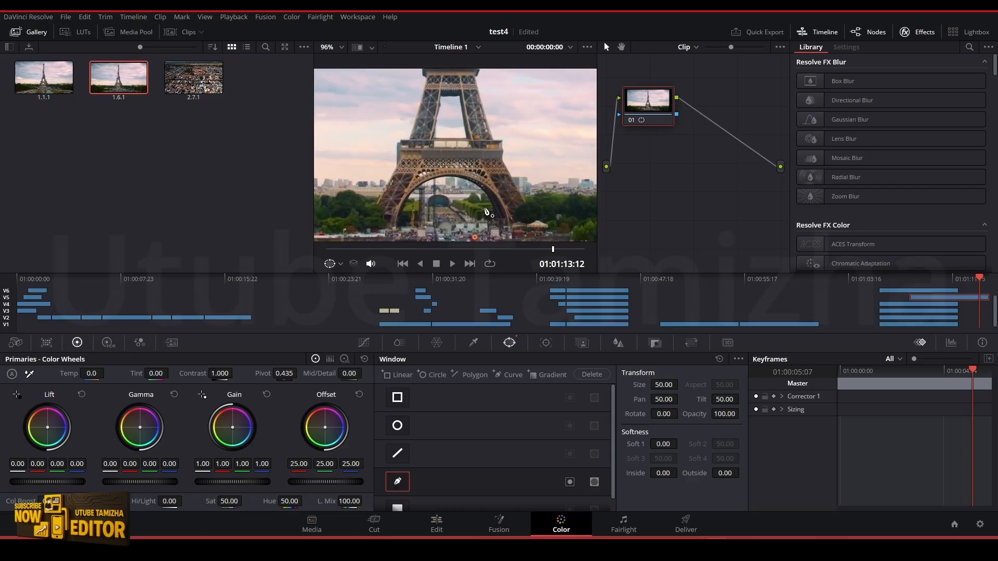
# Trace a closed curve window around the tower's lower arch and legs, up to the first platform
pyautogui.click(398, 483)
pyautogui.click(391, 209)
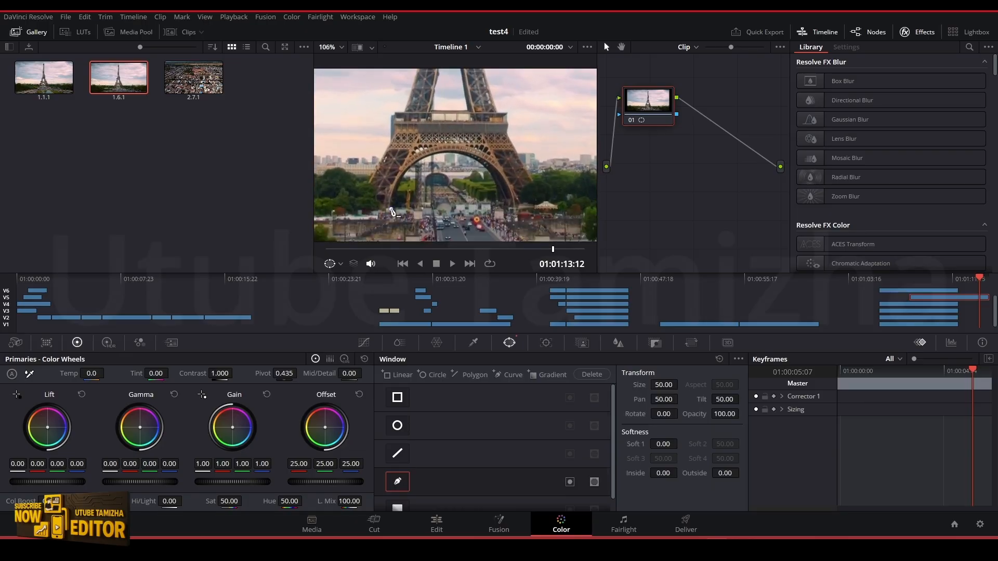
pyautogui.click(392, 141)
pyautogui.click(395, 112)
pyautogui.click(506, 112)
pyautogui.click(508, 122)
pyautogui.click(508, 132)
pyautogui.click(534, 180)
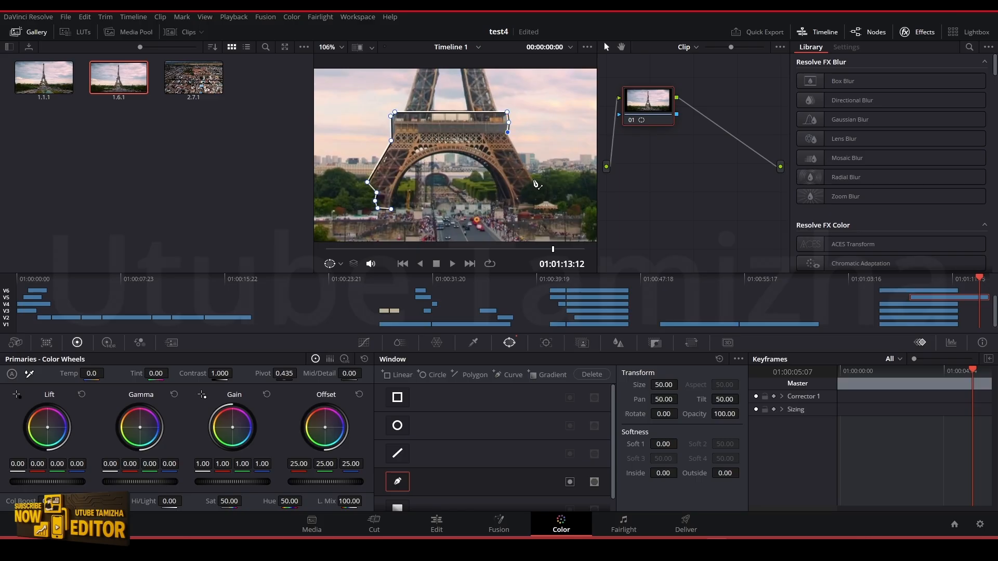
pyautogui.click(523, 187)
pyautogui.click(521, 197)
pyautogui.click(518, 205)
pyautogui.click(498, 204)
pyautogui.click(497, 191)
pyautogui.click(493, 176)
pyautogui.click(484, 165)
pyautogui.click(467, 155)
pyautogui.click(450, 154)
pyautogui.click(432, 155)
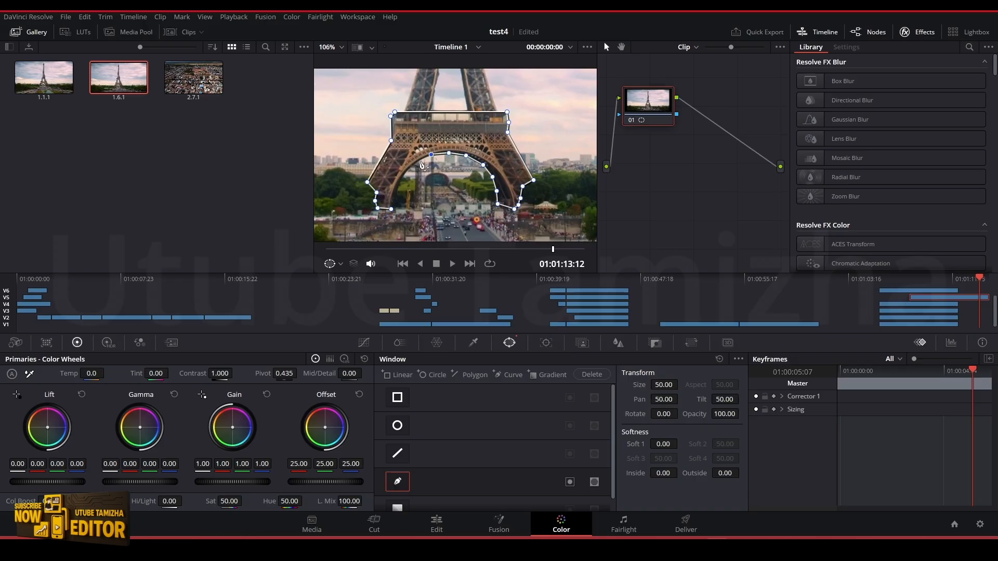
pyautogui.click(407, 171)
pyautogui.click(401, 181)
pyautogui.click(397, 194)
pyautogui.click(391, 209)
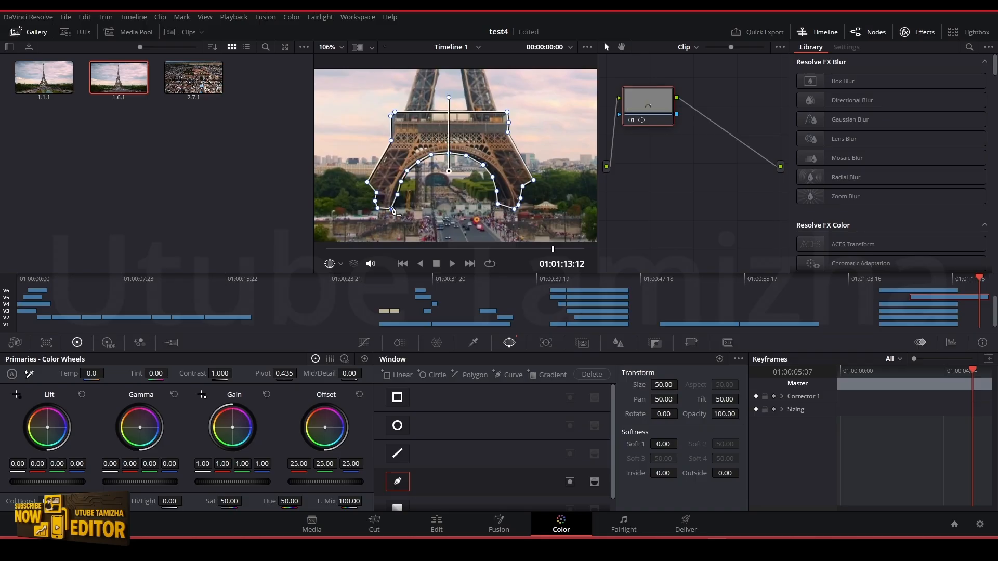
pyautogui.moveTo(390, 209); pyautogui.dragTo(397, 207)
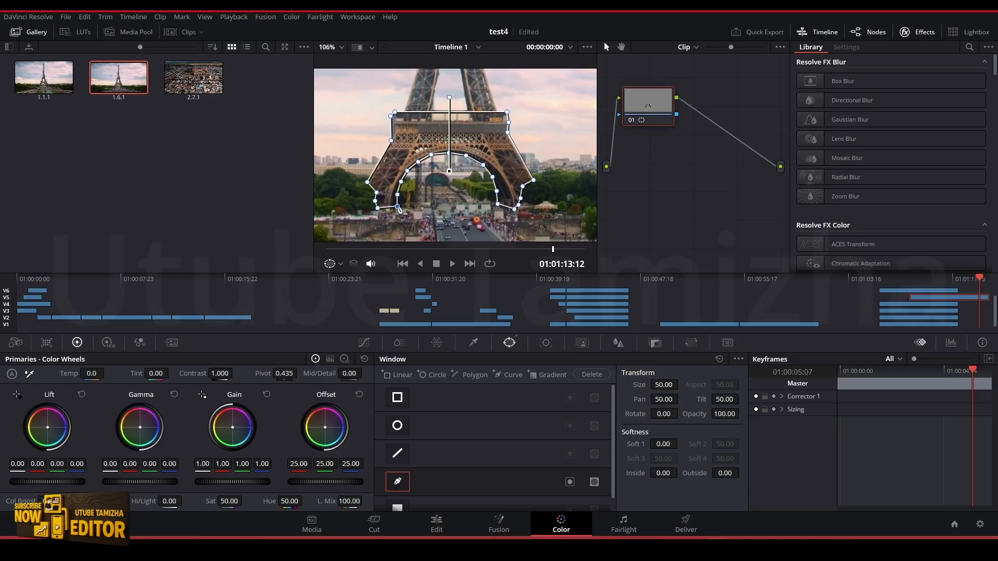
# Add an alpha output for the Video 5 still, connect the arch mask to it, and go back to the Edit page
pyautogui.rightClick(700, 227)
pyautogui.click(729, 232)
pyautogui.moveTo(676, 114); pyautogui.dragTo(780, 186)
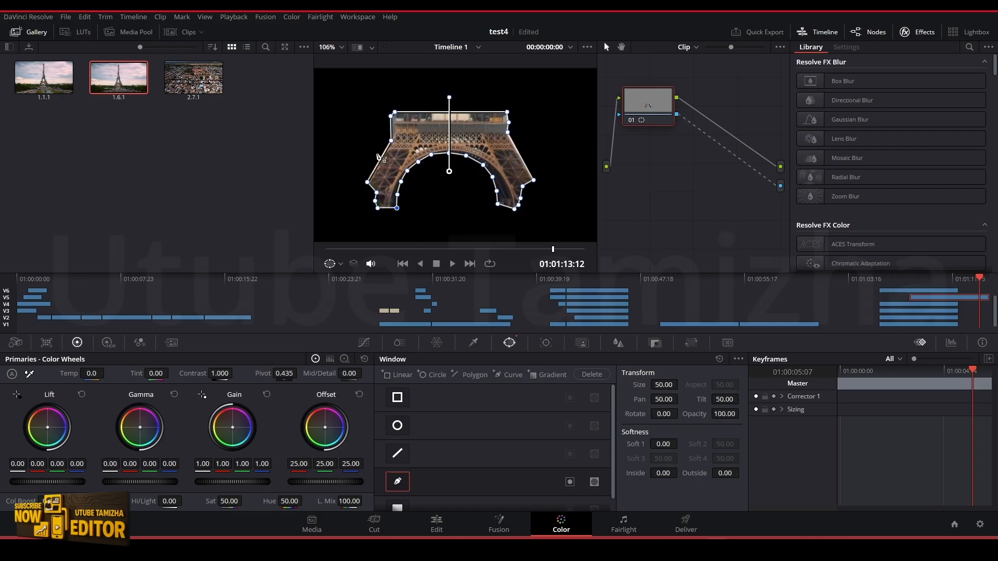
pyautogui.click(445, 530)
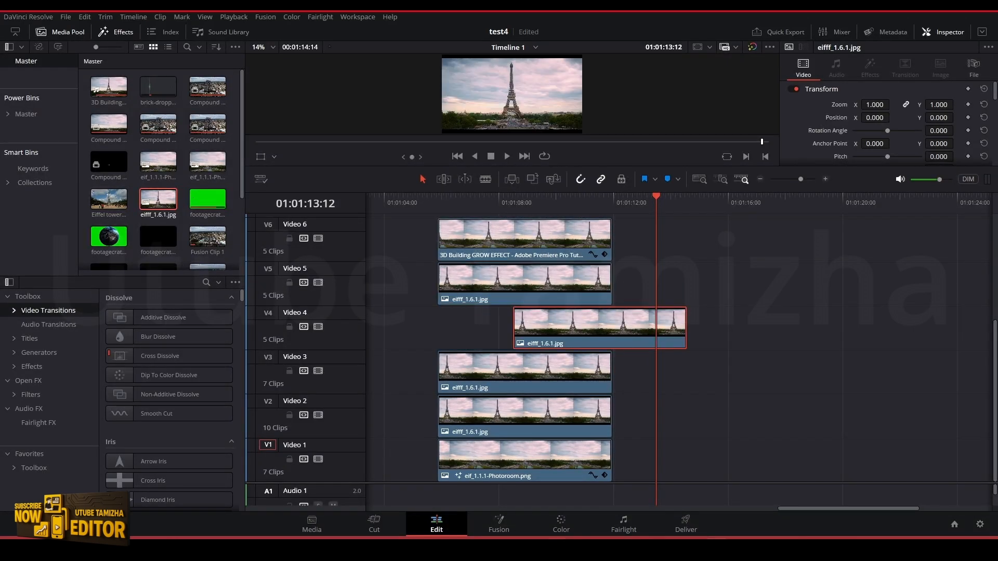
# On the Color page, trace closed curve windows around the tower section above the first platform for Video 4 and the upper tower for Video 3
pyautogui.click(561, 525)
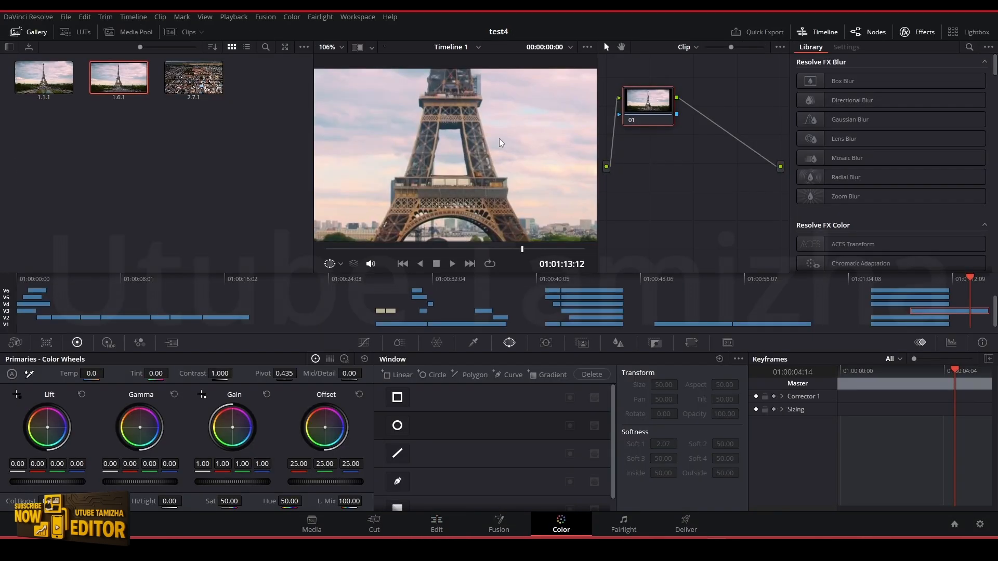
pyautogui.scroll(3, 461, 97)
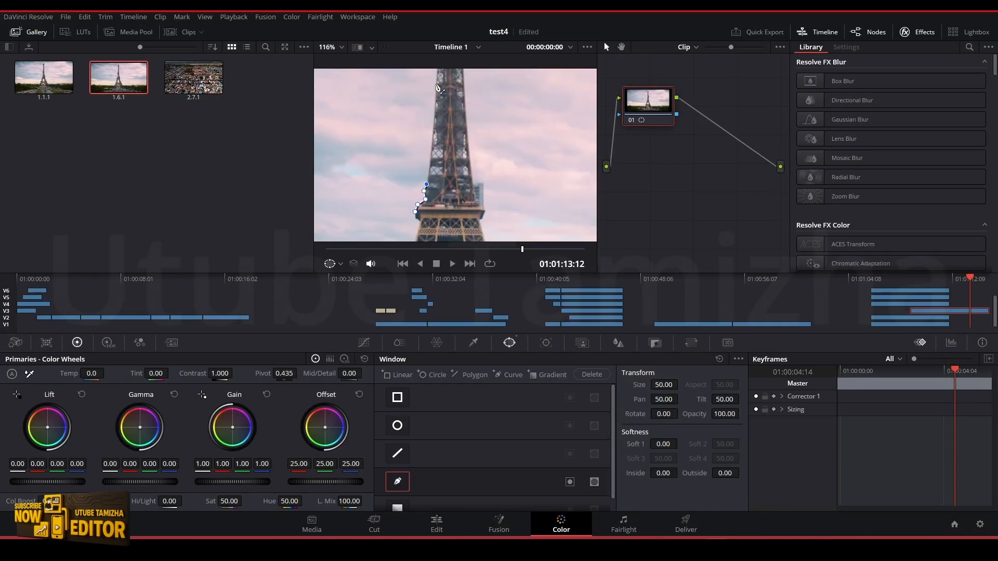
pyautogui.scroll(-2, 461, 97)
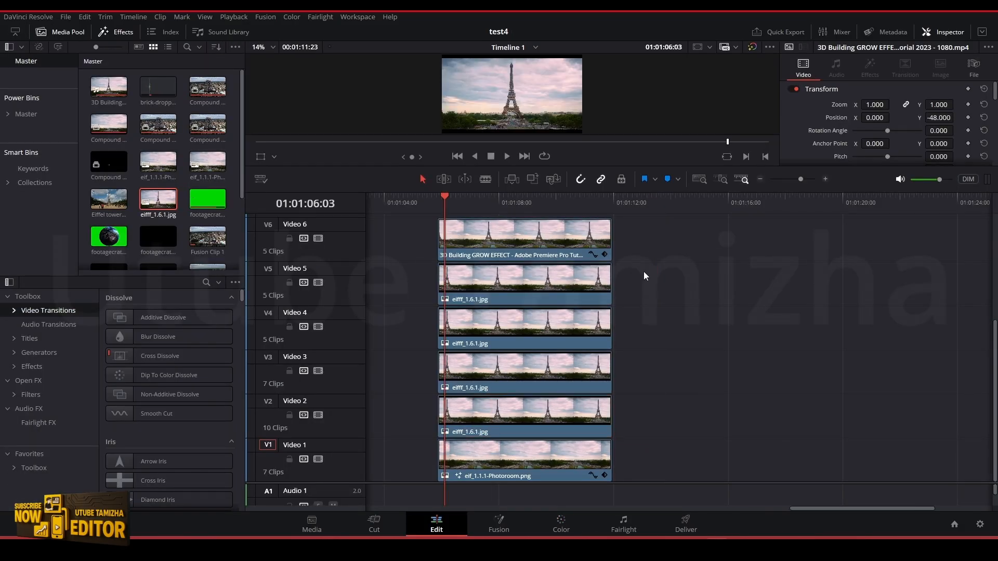
# Shift the Video 4, Video 3 and Video 2 stills together later on the timeline, so they start after the Video 5 still
pyautogui.moveTo(643, 271); pyautogui.dragTo(491, 428)
pyautogui.moveTo(653, 309); pyautogui.dragTo(517, 415)
pyautogui.moveTo(512, 338); pyautogui.dragTo(564, 342)
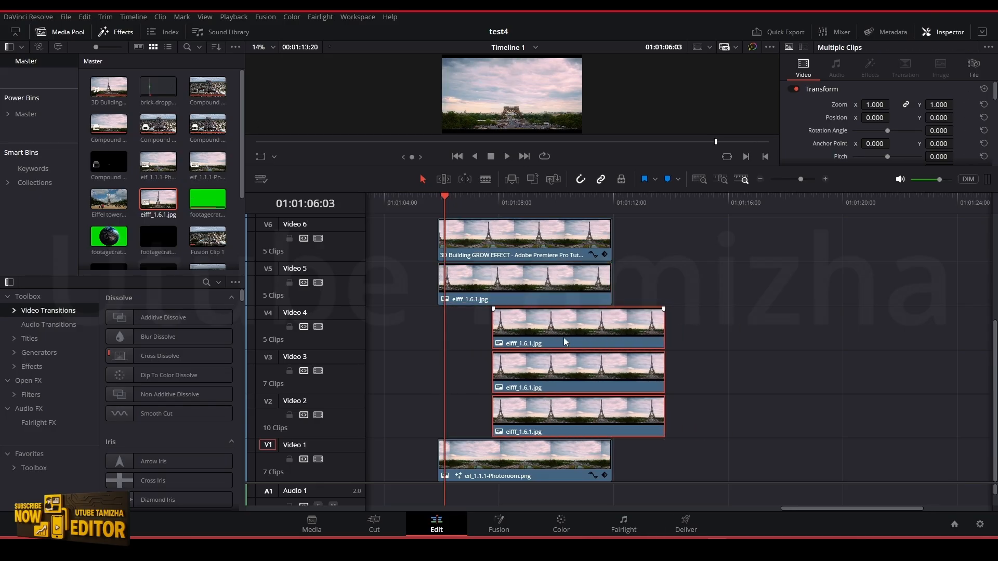
# Keyframe the Video 5 still's transform at its start, 01:01:05:21, with zoom 0.690 and vertical position -245, hiding the arch behind the foreground
pyautogui.click(474, 285)
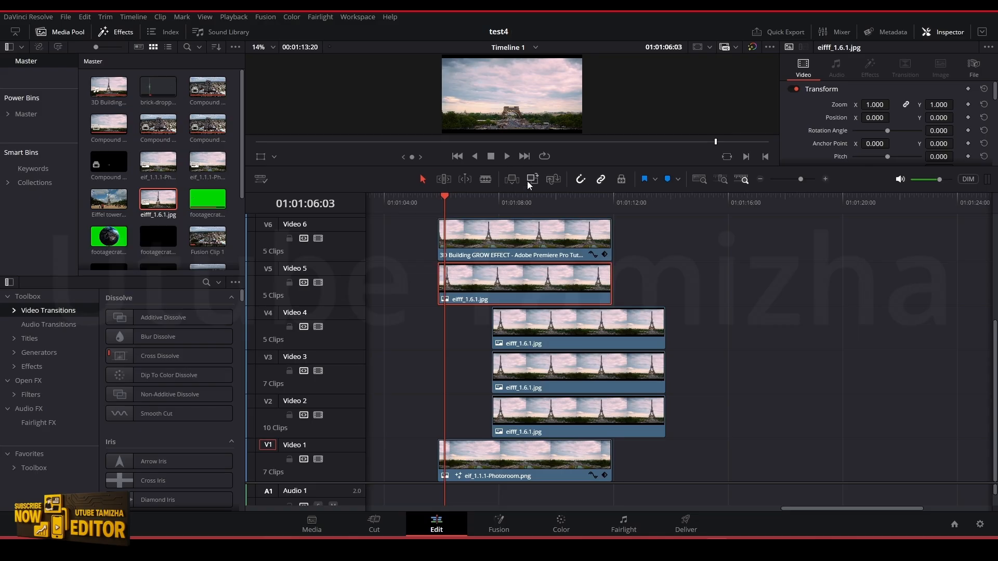
pyautogui.moveTo(535, 167); pyautogui.dragTo(545, 214)
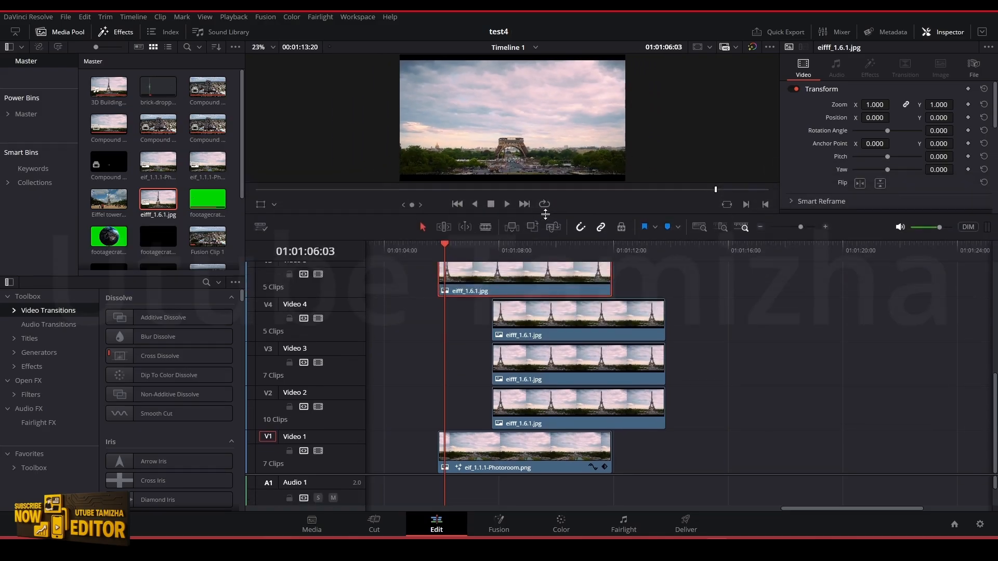
pyautogui.scroll(2, 529, 283)
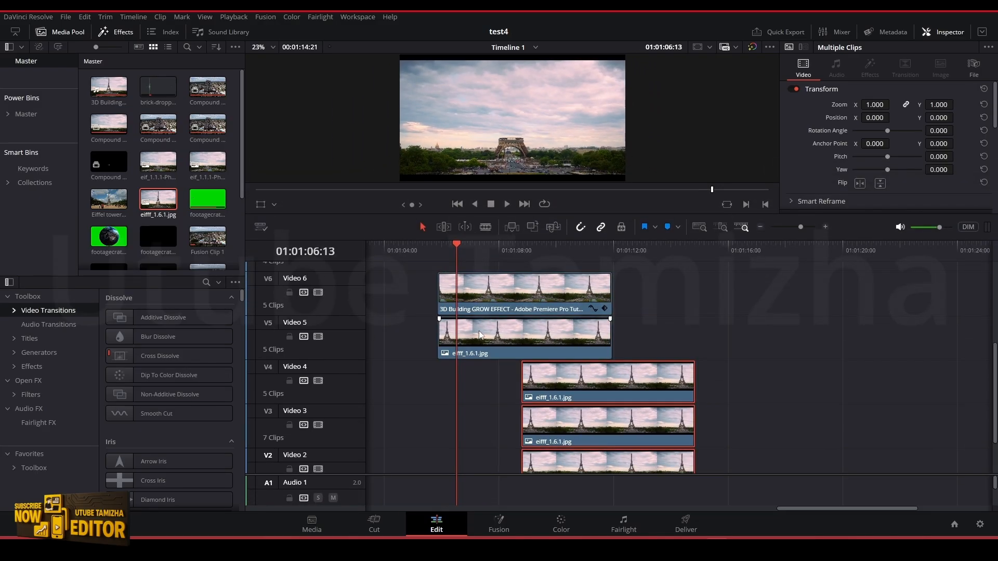
pyautogui.click(479, 333)
pyautogui.click(440, 251)
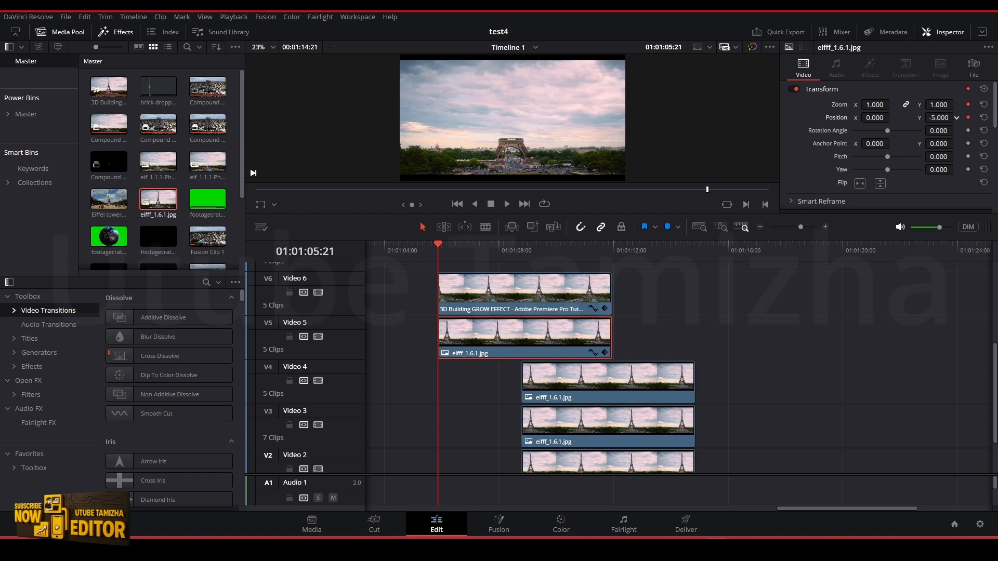
pyautogui.moveTo(956, 118); pyautogui.dragTo(883, 115)
pyautogui.moveTo(614, 214); pyautogui.dragTo(614, 235)
# Keyframe the Video 5 still at 01:01:06:12 with zoom 1 and vertical position 0, and play back the arch's growth from the clip's start
pyautogui.press('Right')
pyautogui.press('Right')
pyautogui.press('Right')
pyautogui.press('Right')
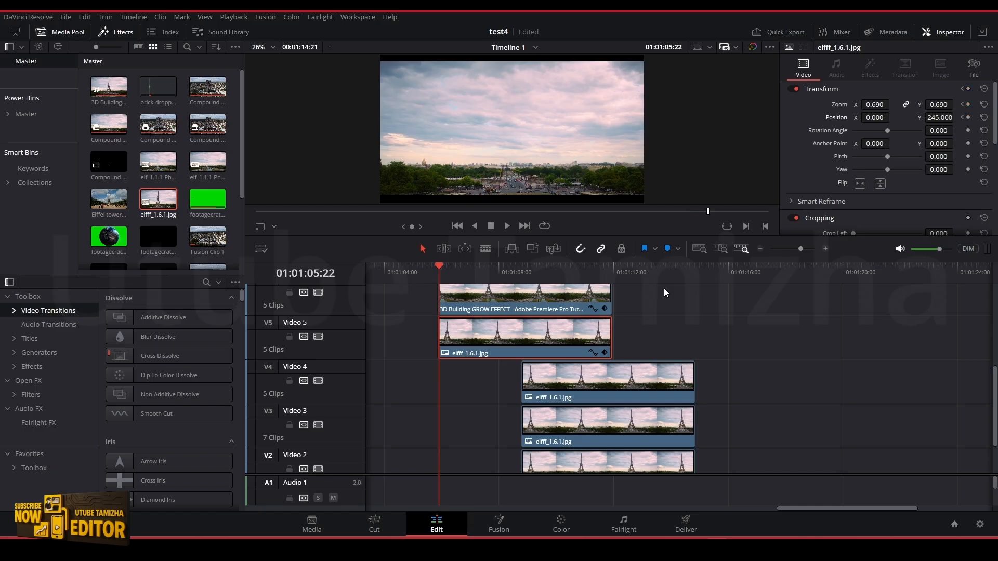
pyautogui.press('Right')
pyautogui.press('Right')
pyautogui.press('Right')
pyautogui.press('Right')
pyautogui.press('Right')
pyautogui.press('Right')
pyautogui.press('Right')
pyautogui.press('Right')
pyautogui.press('Right')
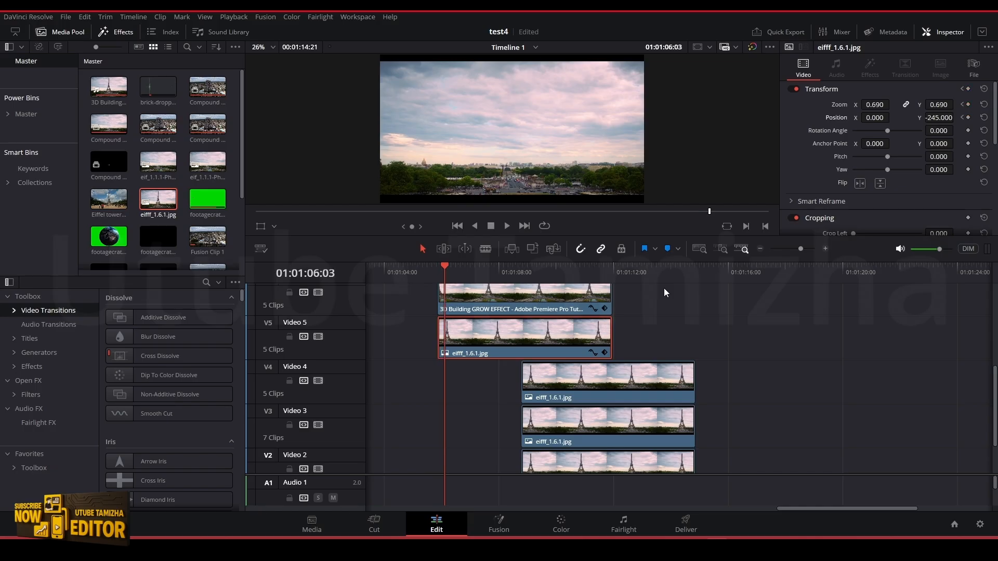
pyautogui.press('Right')
pyautogui.press('Right')
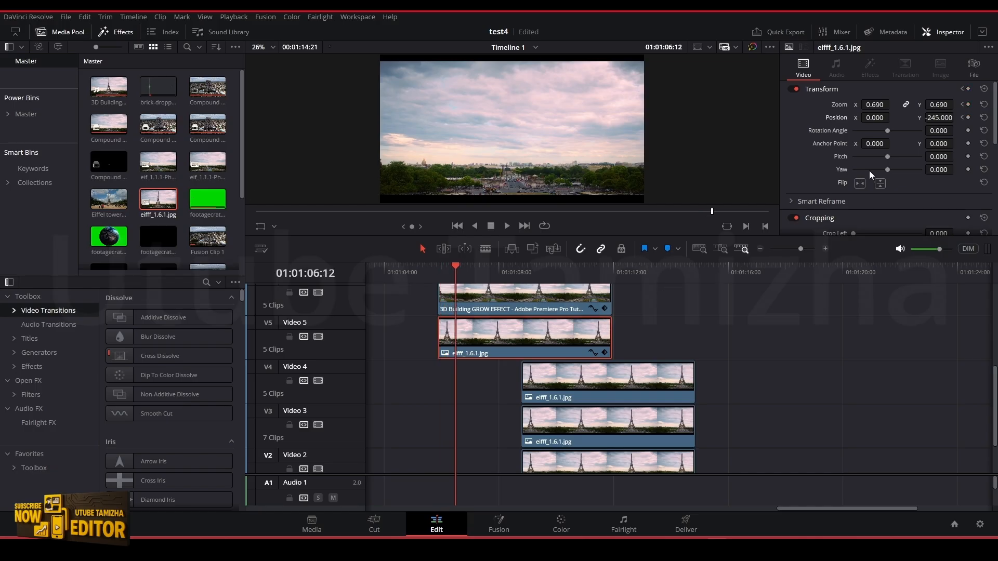
pyautogui.click(943, 103)
pyautogui.write('1')
pyautogui.press('Return')
pyautogui.doubleClick(941, 118)
pyautogui.write('0')
pyautogui.press('Return')
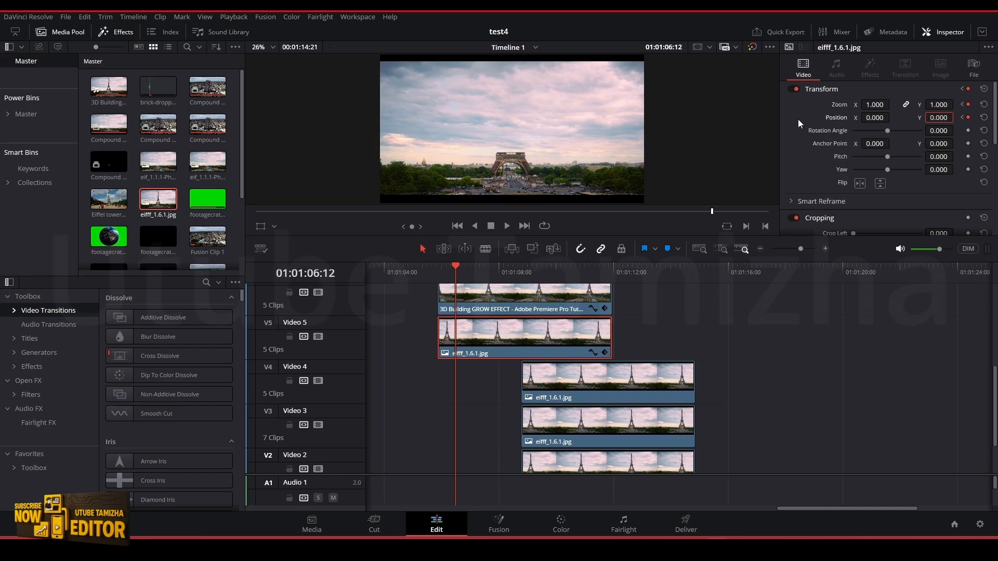
pyautogui.click(439, 268)
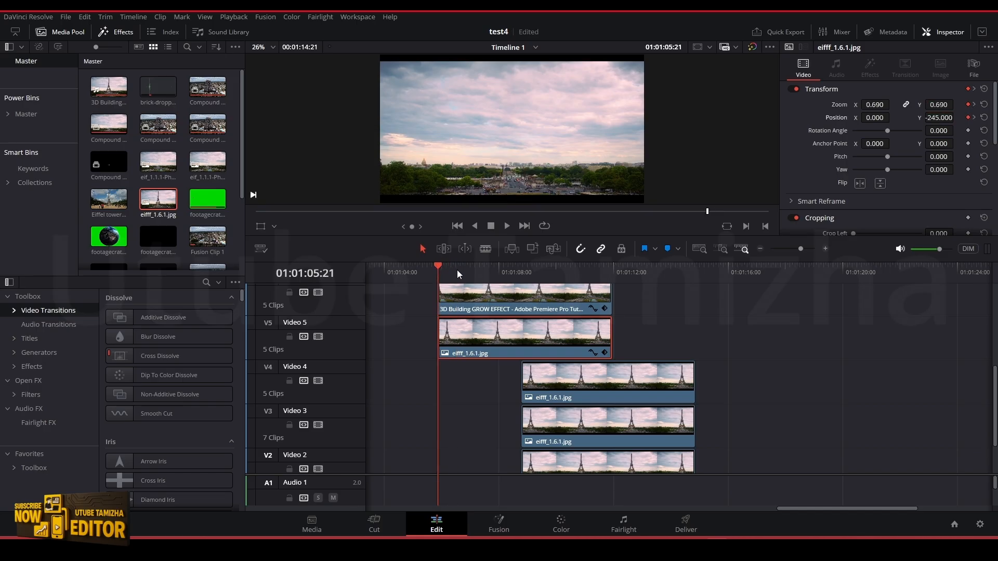
pyautogui.press('space')
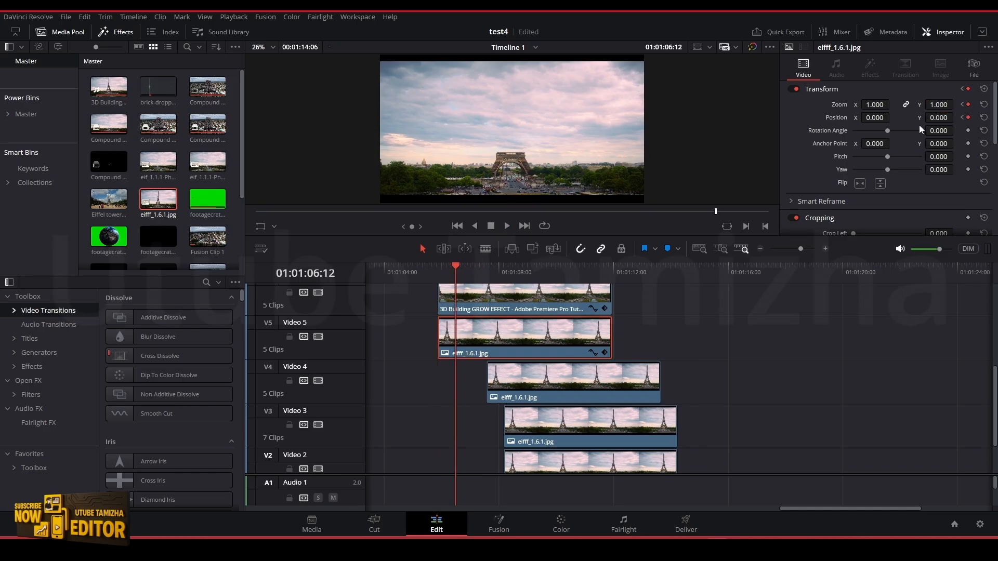
# Move the Video 4 still to start at 01:01:06:12 and keyframe it there with zoom 0.310, position X -10 and Y -177
pyautogui.moveTo(638, 367); pyautogui.dragTo(598, 368)
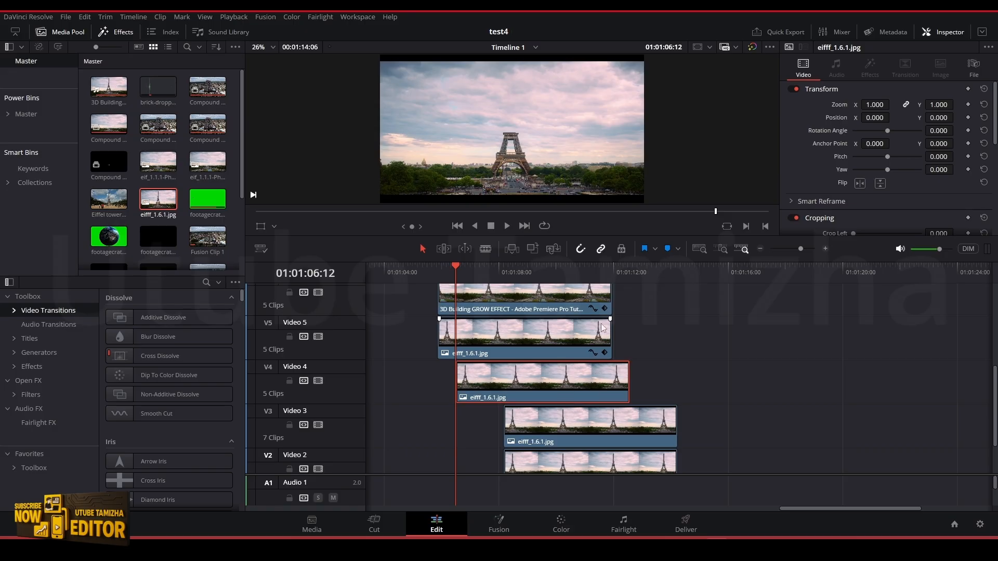
pyautogui.moveTo(935, 118)
pyautogui.mouseDown()
pyautogui.moveTo(884, 118)
pyautogui.moveTo(936, 105)
pyautogui.mouseUp()
pyautogui.moveTo(939, 118); pyautogui.dragTo(932, 118)
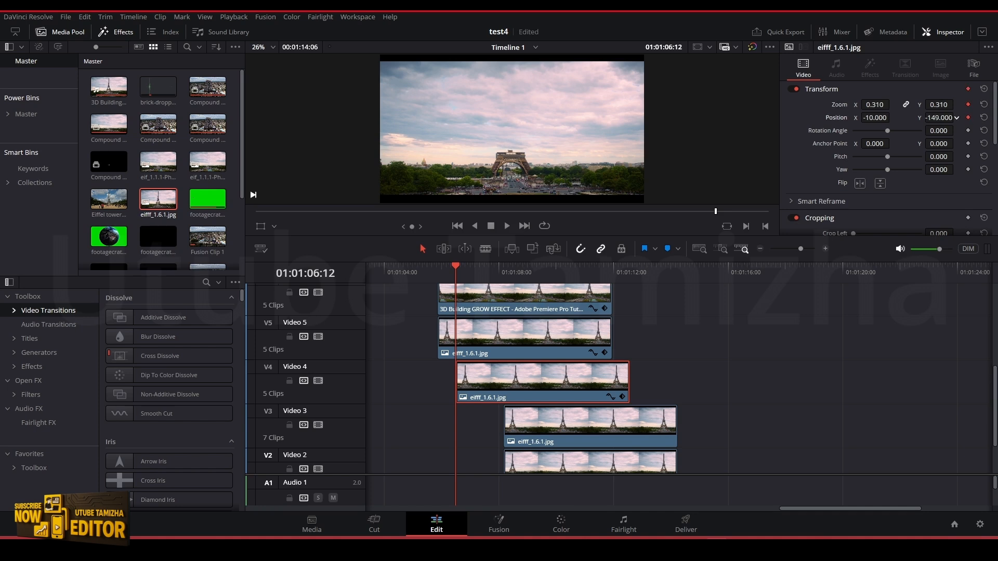
# Keyframe the Video 4 still at 01:01:07:03 with zoom 1 and position X 0, Y 0
pyautogui.press('Right')
pyautogui.press('Right')
pyautogui.press('Right')
pyautogui.press('Right')
pyautogui.press('Right')
pyautogui.press('Right')
pyautogui.press('Right')
pyautogui.press('Right')
pyautogui.press('Right')
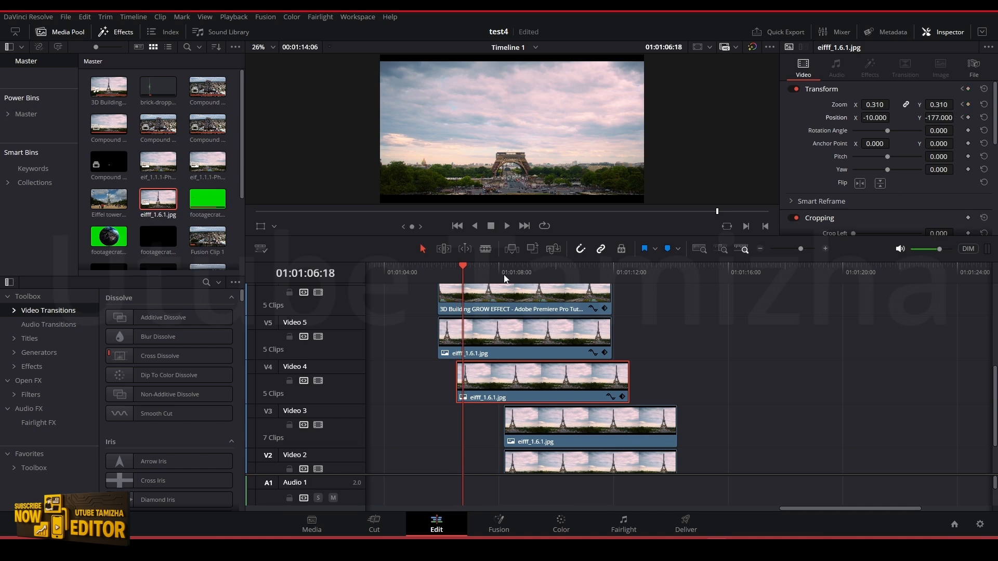
pyautogui.press('Right')
pyautogui.press('Right')
pyautogui.press('Right')
pyautogui.press('Right')
pyautogui.press('Right')
pyautogui.press('Right')
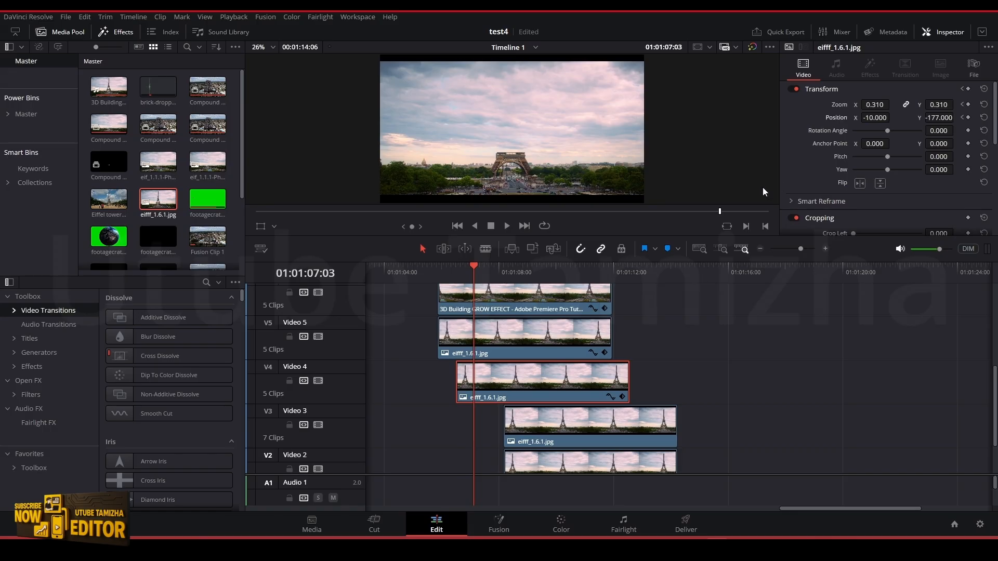
pyautogui.click(938, 105)
pyautogui.write('1')
pyautogui.press('Return')
pyautogui.click(940, 118)
pyautogui.write('0')
pyautogui.press('Return')
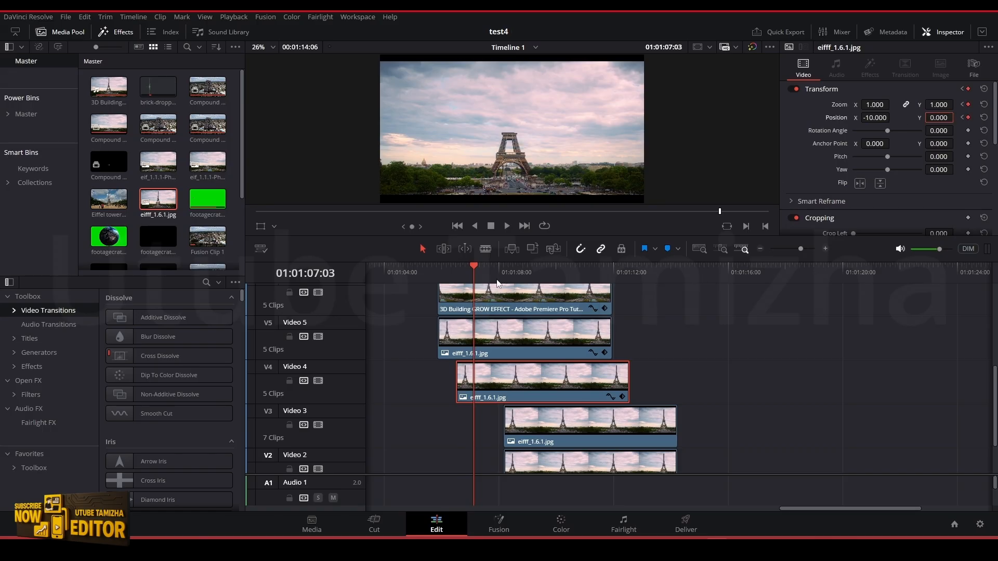
pyautogui.moveTo(498, 273)
pyautogui.mouseDown()
pyautogui.moveTo(438, 270)
pyautogui.moveTo(499, 273)
pyautogui.mouseUp()
pyautogui.click(876, 118)
pyautogui.write('0')
pyautogui.press('Return')
# Move the Video 3 still to start at 01:01:07:03 and keyframe it there with zoom 0.130, position X -8 and Y -79
pyautogui.scroll(-2, 513, 366)
pyautogui.click(456, 277)
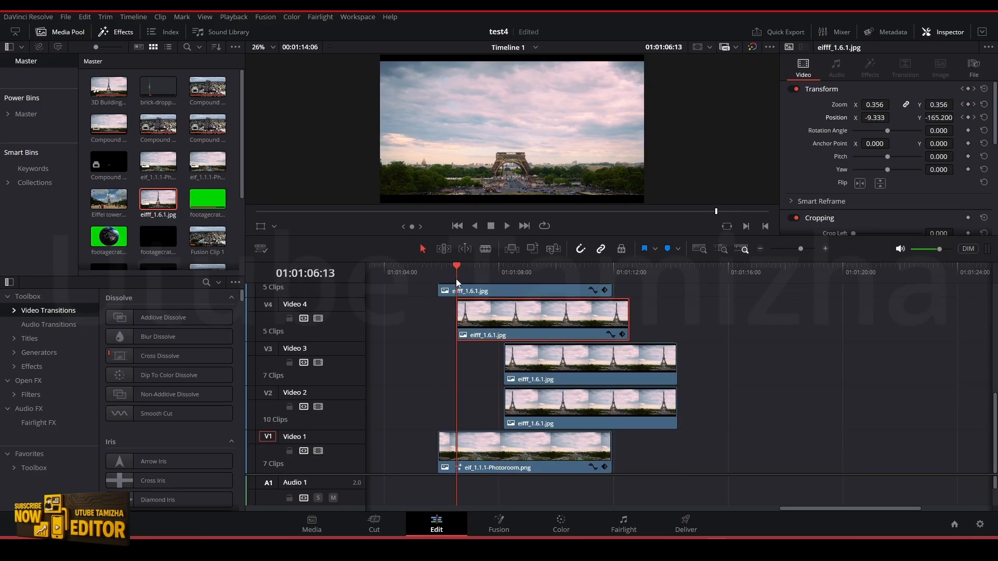
pyautogui.press('Right')
pyautogui.press('Right')
pyautogui.press('Right')
pyautogui.press('Right')
pyautogui.press('Right')
pyautogui.press('Right')
pyautogui.press('Right')
pyautogui.press('Right')
pyautogui.press('Right')
pyautogui.press('Right')
pyautogui.press('Right')
pyautogui.press('Right')
pyautogui.press('Right')
pyautogui.press('Right')
pyautogui.moveTo(526, 357); pyautogui.dragTo(495, 355)
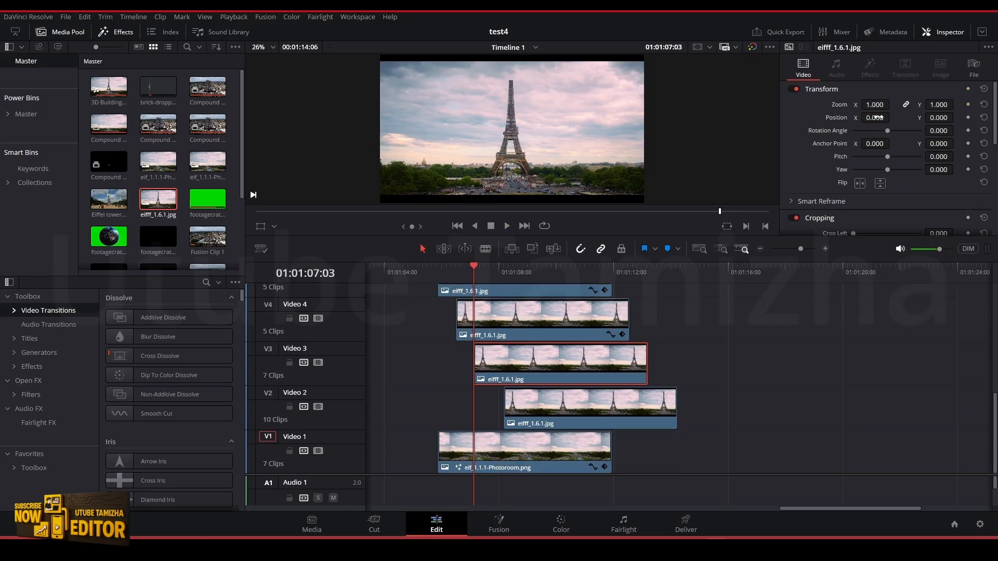
pyautogui.moveTo(939, 118); pyautogui.dragTo(988, 118)
pyautogui.moveTo(875, 118); pyautogui.dragTo(871, 118)
pyautogui.moveTo(939, 105); pyautogui.dragTo(938, 105)
pyautogui.moveTo(939, 118); pyautogui.dragTo(936, 118)
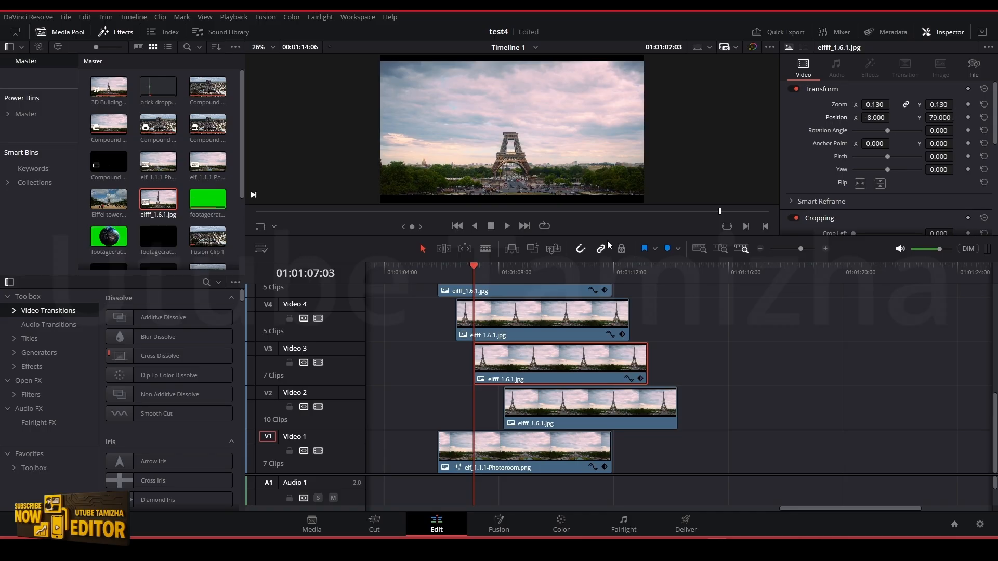
pyautogui.click(968, 105)
pyautogui.click(968, 117)
# Keyframe the Video 3 still at 01:01:07:18 with zoom 1 and position X 0, Y 0
pyautogui.press('Right')
pyautogui.press('Right')
pyautogui.press('Right')
pyautogui.press('Right')
pyautogui.press('Right')
pyautogui.press('Right')
pyautogui.press('Right')
pyautogui.press('Right')
pyautogui.press('Right')
pyautogui.press('Right')
pyautogui.press('Right')
pyautogui.press('Right')
pyautogui.press('Right')
pyautogui.press('Right')
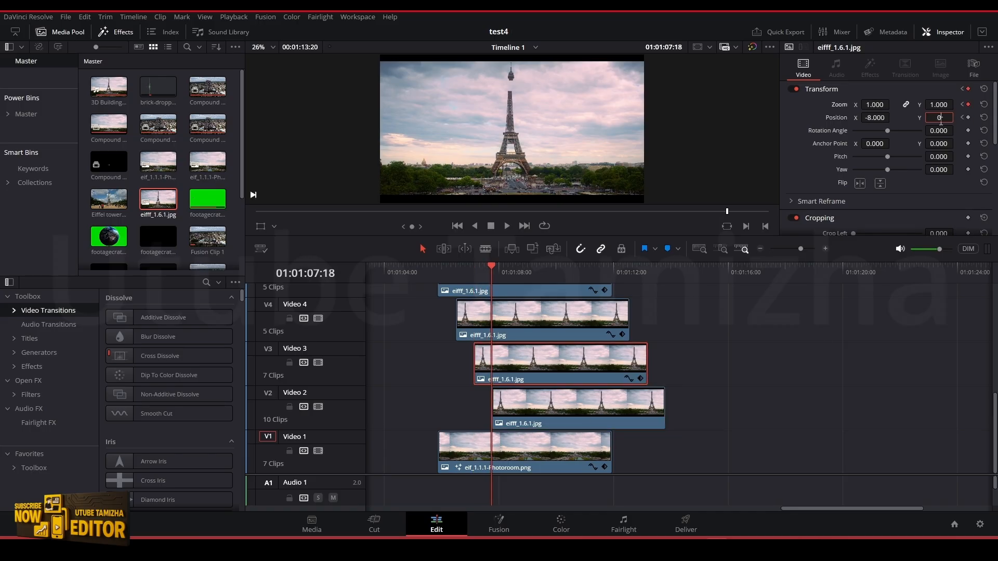
pyautogui.press('Return')
pyautogui.doubleClick(871, 119)
pyautogui.write('0')
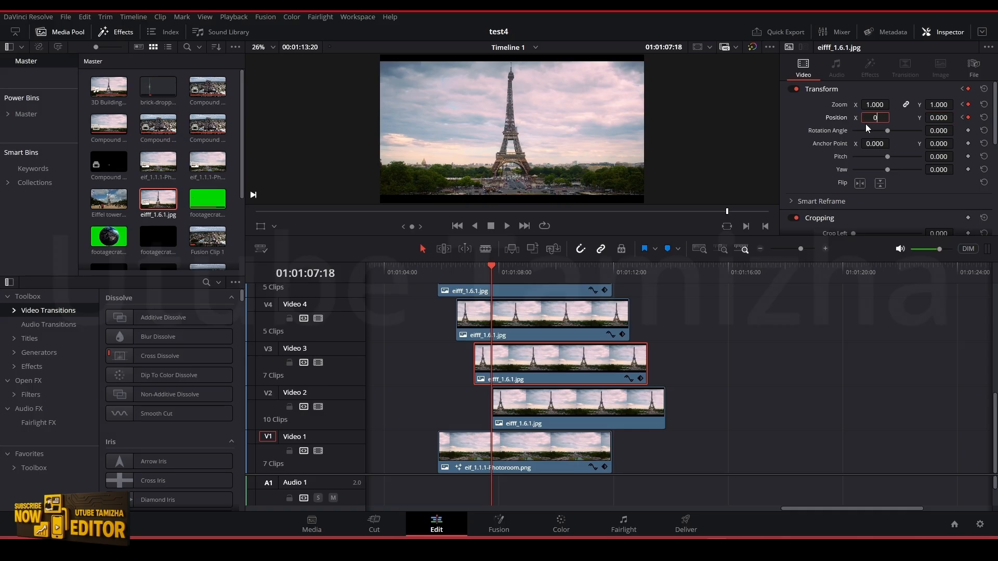
pyautogui.press('Return')
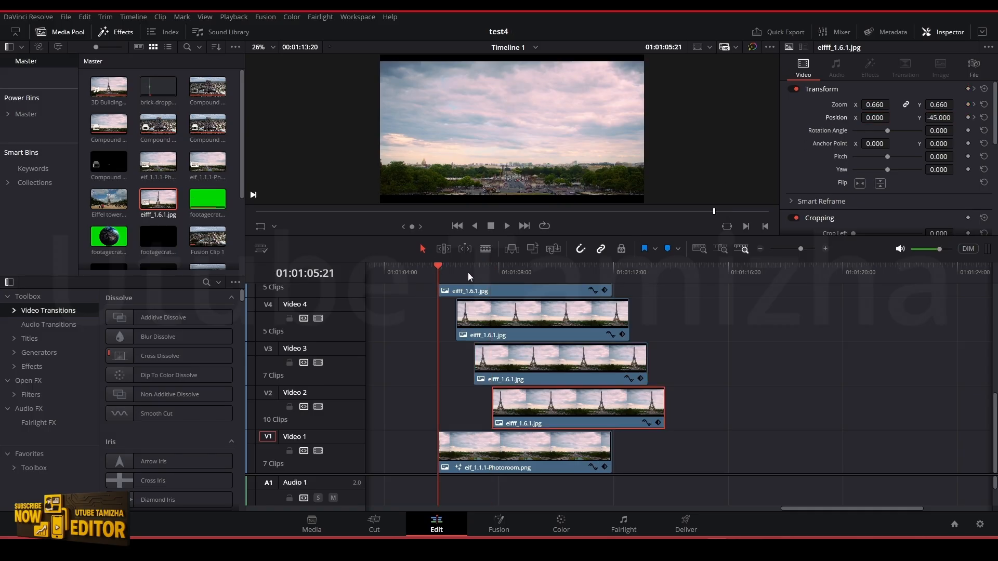
# Play back the complete tower grow animation from its start at 01:01:05:21
pyautogui.press('space')
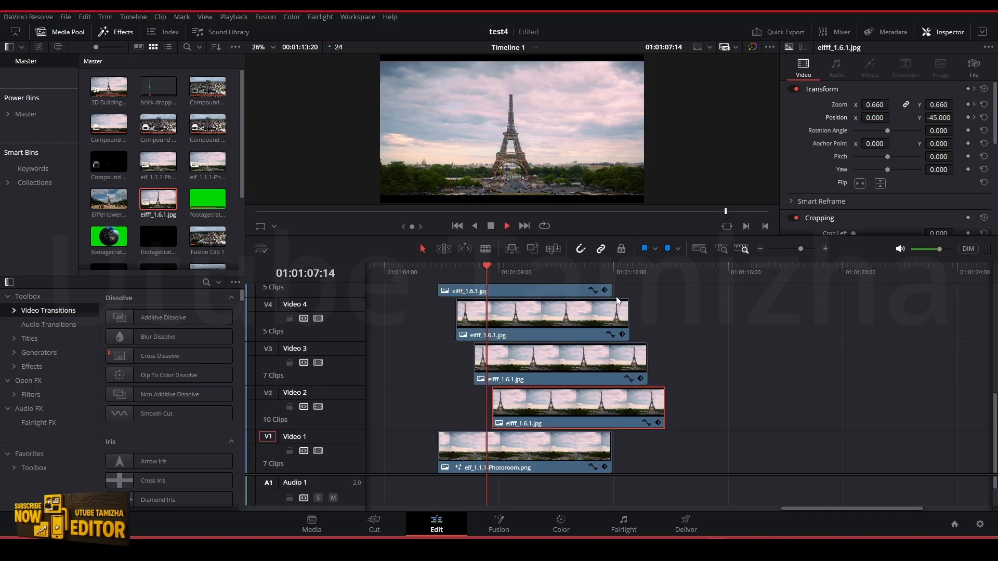
pyautogui.click(438, 271)
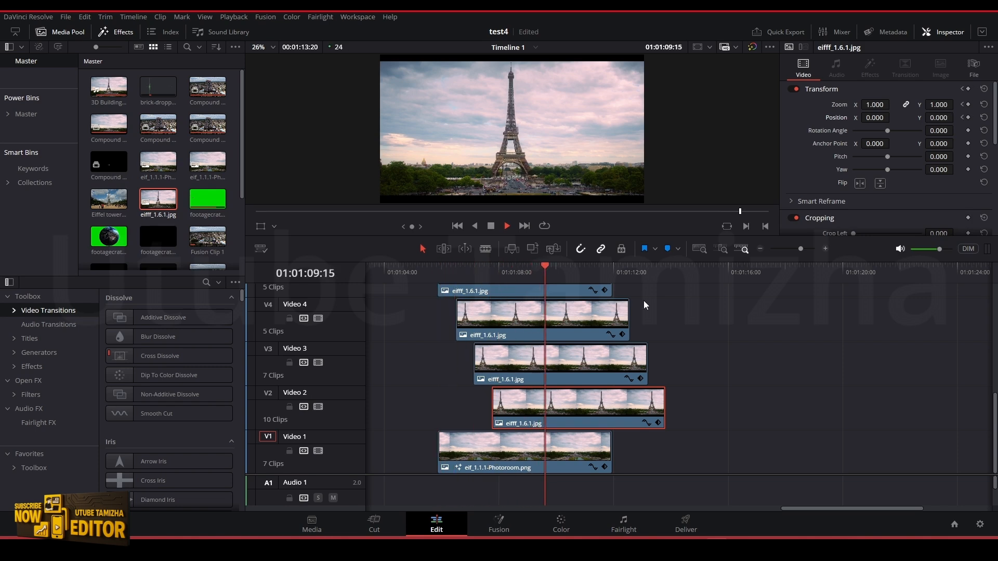
pyautogui.hotkey('ctrl', 'z')
pyautogui.click(463, 271)
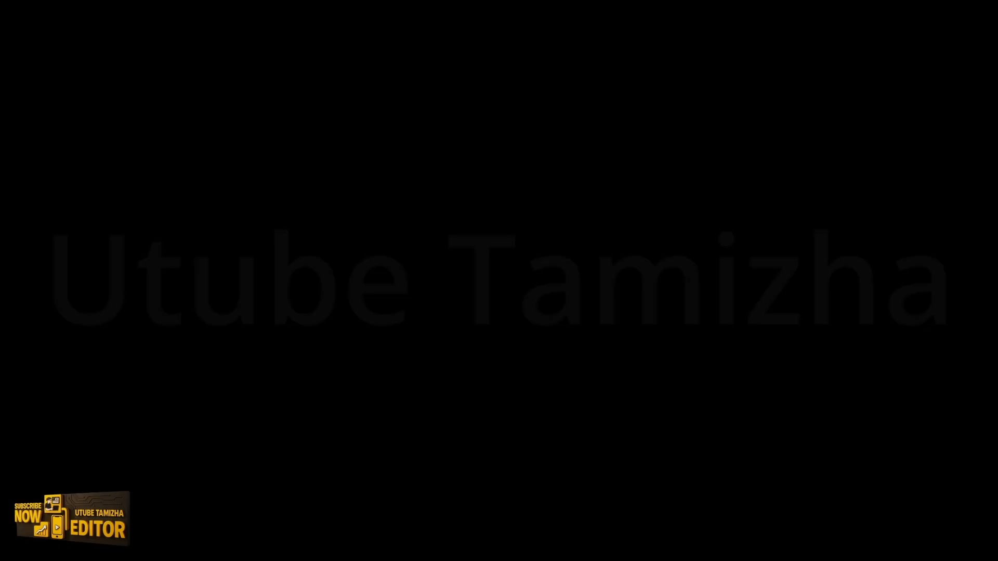